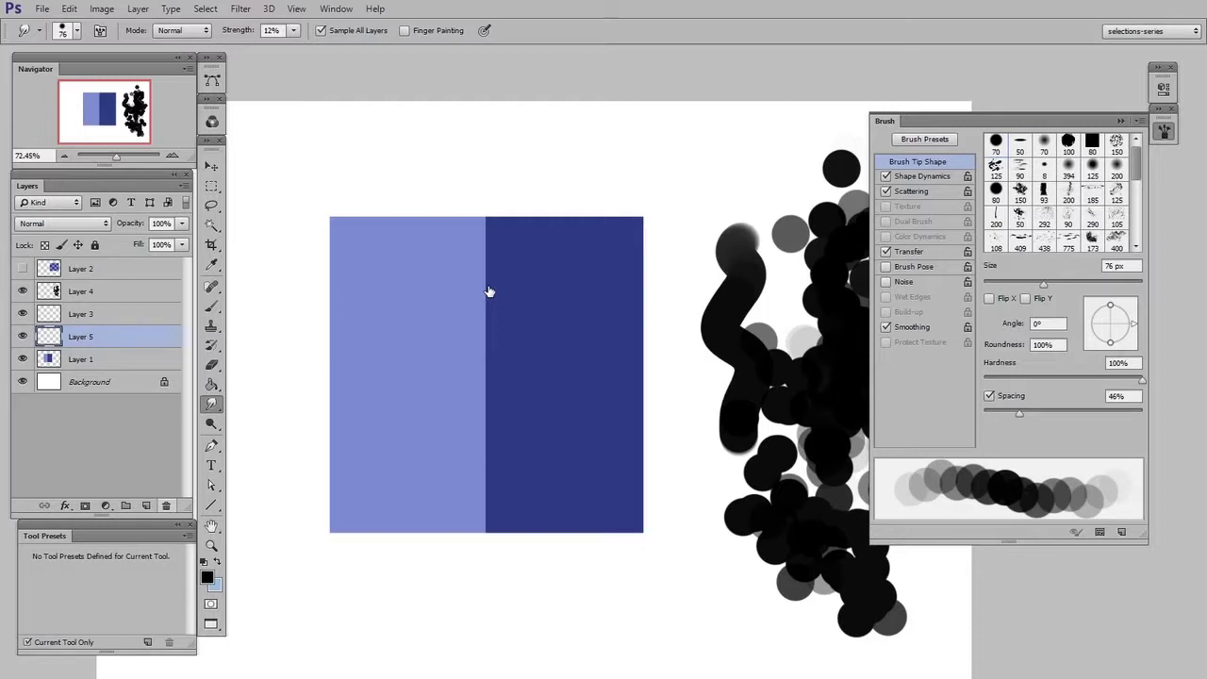
Step: Smudge the boundary between the light and dark blue halves into a soft gradient at 12% strength
{"action": "mouse_move", "coordinate": [489, 321]}
{"action": "left_mouse_down"}
{"action": "mouse_move", "coordinate": [490, 424]}
{"action": "mouse_move", "coordinate": [499, 264]}
{"action": "mouse_move", "coordinate": [488, 512]}
{"action": "mouse_move", "coordinate": [451, 210]}
{"action": "left_mouse_up"}
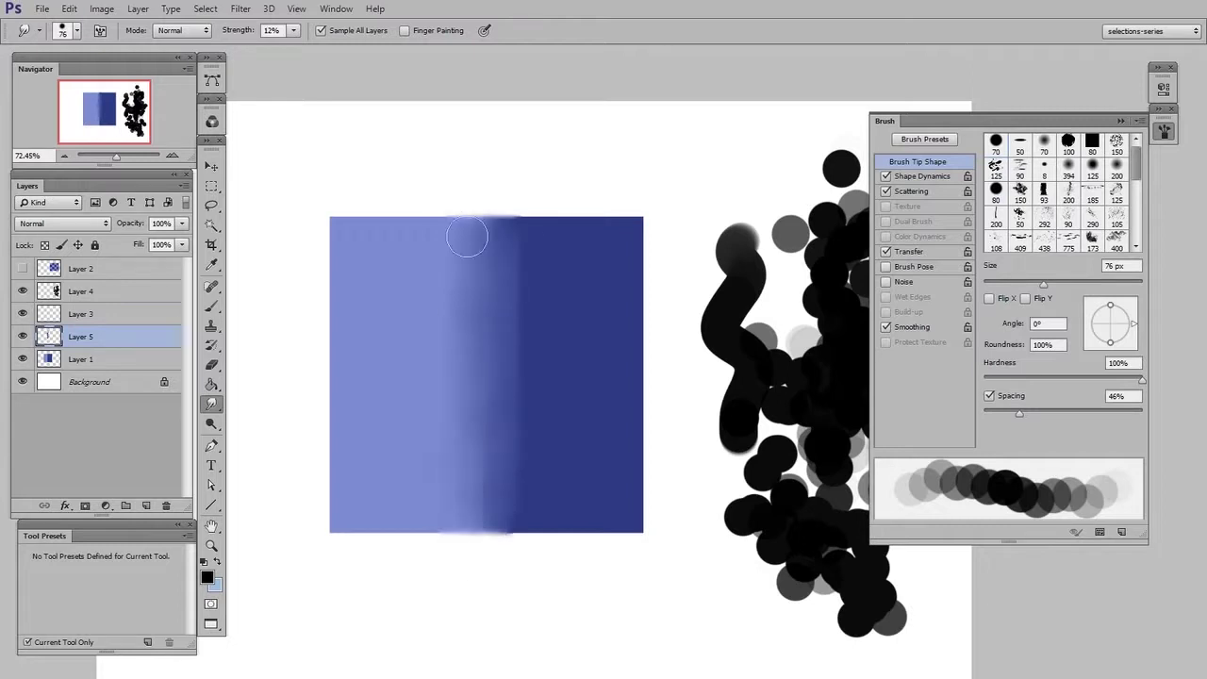
{"action": "left_click_drag", "start_coordinate": [144, 533], "coordinate": [137, 534]}
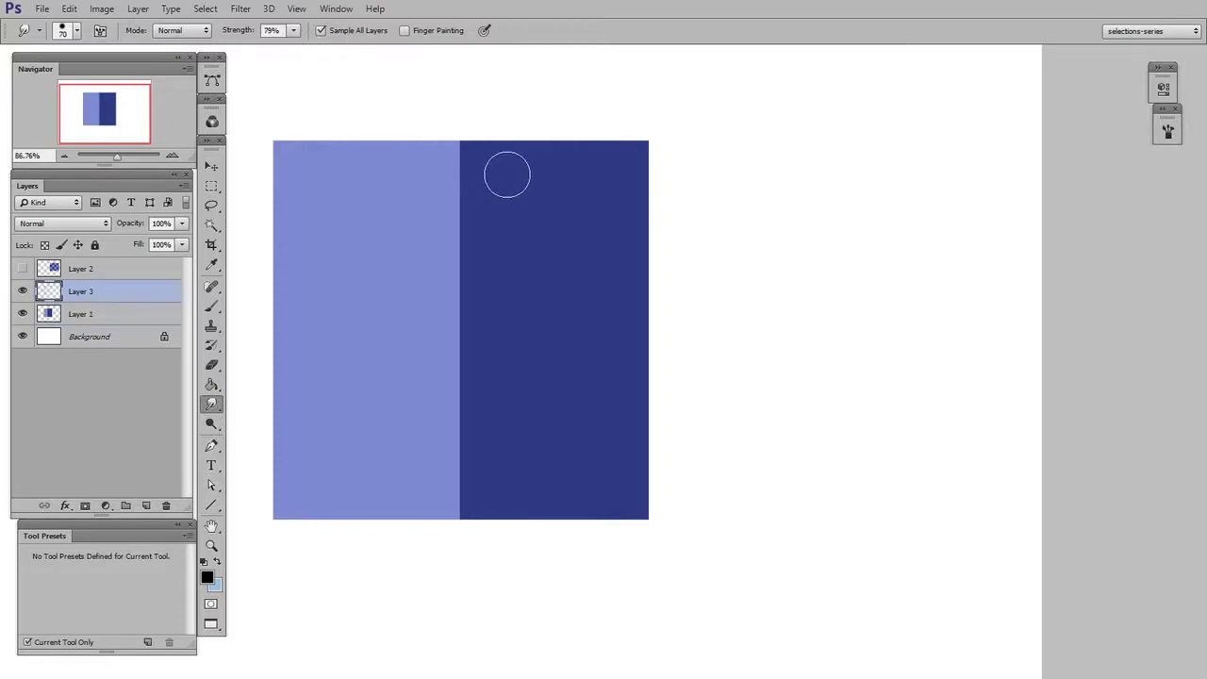
Step: Smudge a zigzag down the boundary of the two blues on Layer 3 at 79% strength and try moving it beside the square
{"action": "mouse_move", "coordinate": [504, 172]}
{"action": "left_mouse_down"}
{"action": "mouse_move", "coordinate": [475, 252]}
{"action": "mouse_move", "coordinate": [486, 346]}
{"action": "mouse_move", "coordinate": [451, 475]}
{"action": "mouse_move", "coordinate": [455, 437]}
{"action": "mouse_move", "coordinate": [414, 389]}
{"action": "mouse_move", "coordinate": [460, 470]}
{"action": "mouse_move", "coordinate": [503, 432]}
{"action": "mouse_move", "coordinate": [553, 415]}
{"action": "mouse_move", "coordinate": [557, 481]}
{"action": "left_mouse_up"}
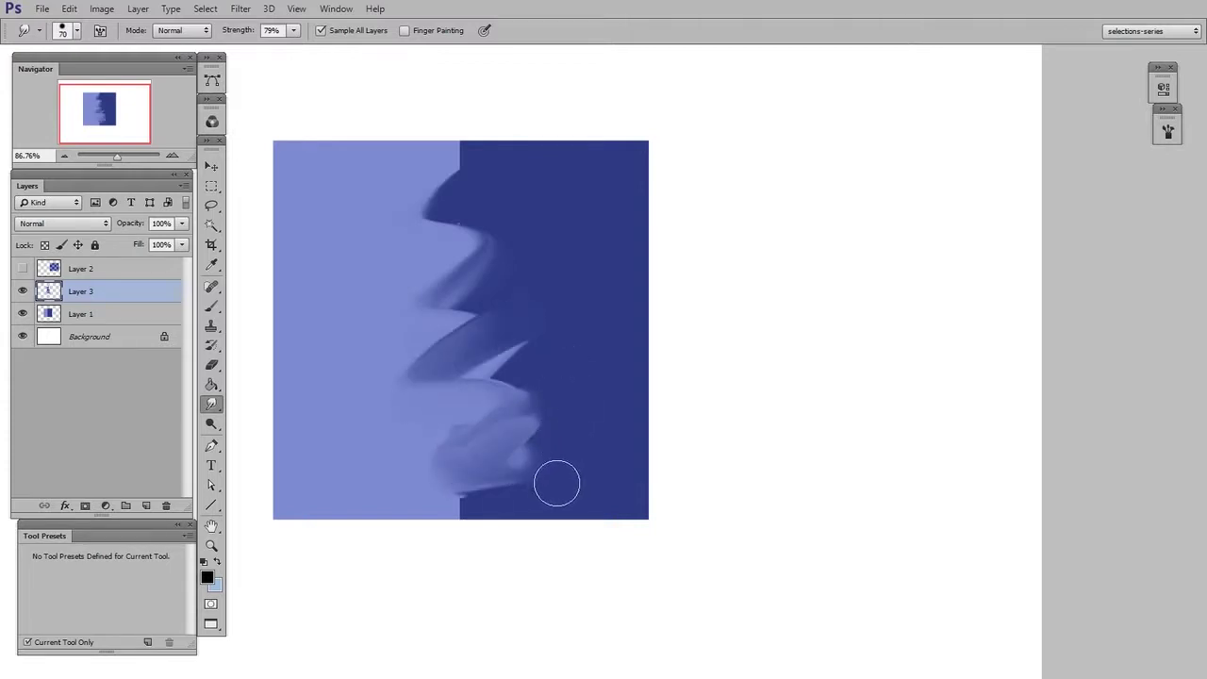
{"action": "left_click", "coordinate": [210, 168]}
{"action": "mouse_move", "coordinate": [506, 457]}
{"action": "left_mouse_down"}
{"action": "mouse_move", "coordinate": [622, 420]}
{"action": "mouse_move", "coordinate": [845, 453]}
{"action": "left_mouse_up"}
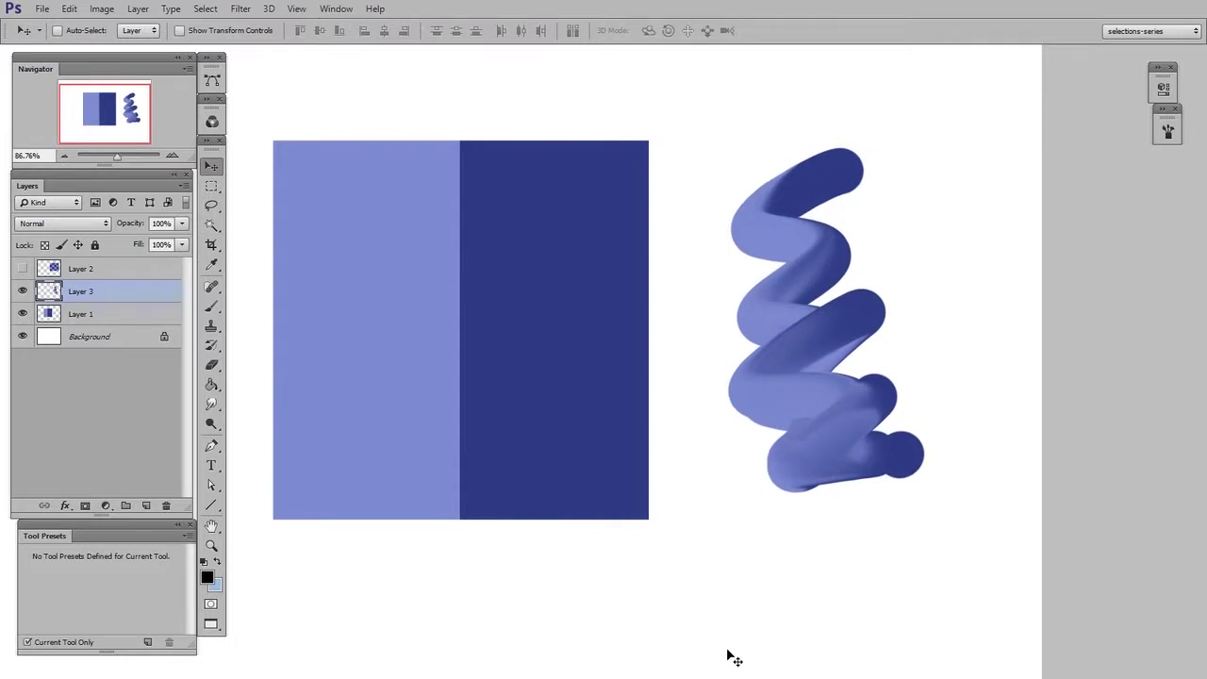
{"action": "key", "text": "ctrl+z"}
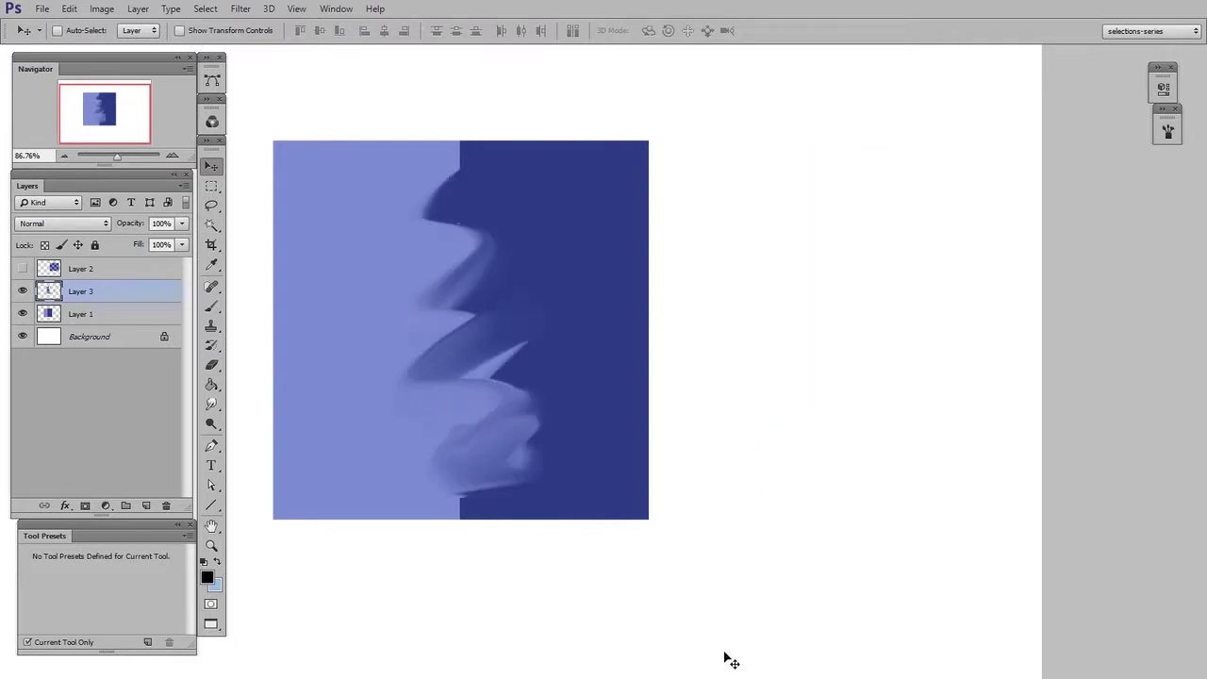
Step: Erase the lower part of the smudge with a 146 px eraser and delete Layer 3
{"action": "key", "text": "e"}
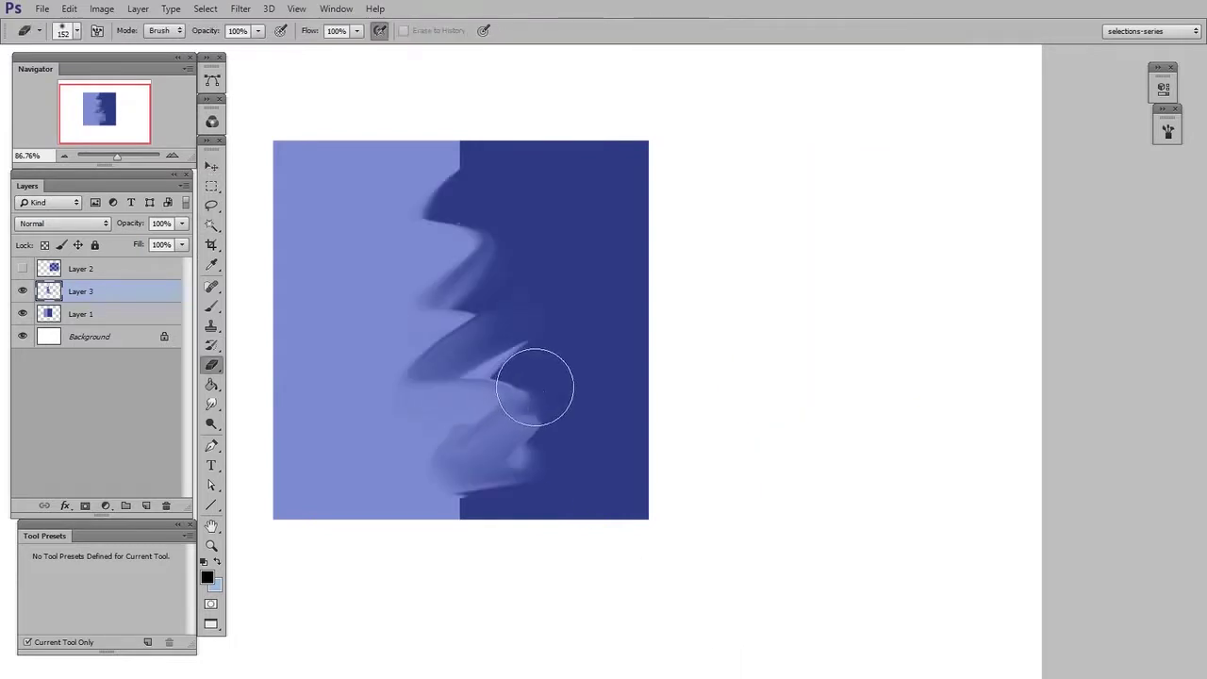
{"action": "right_click", "coordinate": [535, 382]}
{"action": "key", "text": "Escape"}
{"action": "right_click", "coordinate": [525, 416], "text": "alt"}
{"action": "mouse_move", "coordinate": [535, 455]}
{"action": "left_mouse_down"}
{"action": "mouse_move", "coordinate": [549, 367]}
{"action": "mouse_move", "coordinate": [477, 603]}
{"action": "mouse_move", "coordinate": [413, 435]}
{"action": "mouse_move", "coordinate": [394, 487]}
{"action": "mouse_move", "coordinate": [423, 507]}
{"action": "mouse_move", "coordinate": [571, 315]}
{"action": "mouse_move", "coordinate": [485, 120]}
{"action": "mouse_move", "coordinate": [548, 176]}
{"action": "mouse_move", "coordinate": [538, 520]}
{"action": "left_mouse_up"}
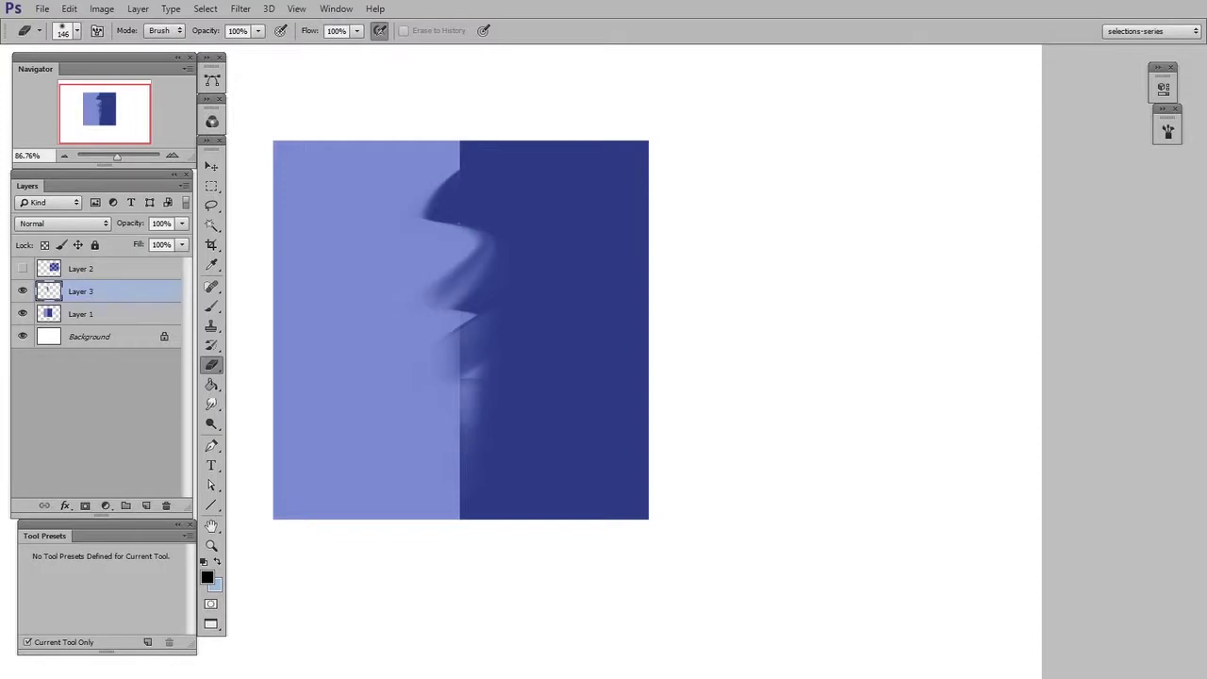
{"action": "left_click_drag", "start_coordinate": [104, 292], "coordinate": [166, 508]}
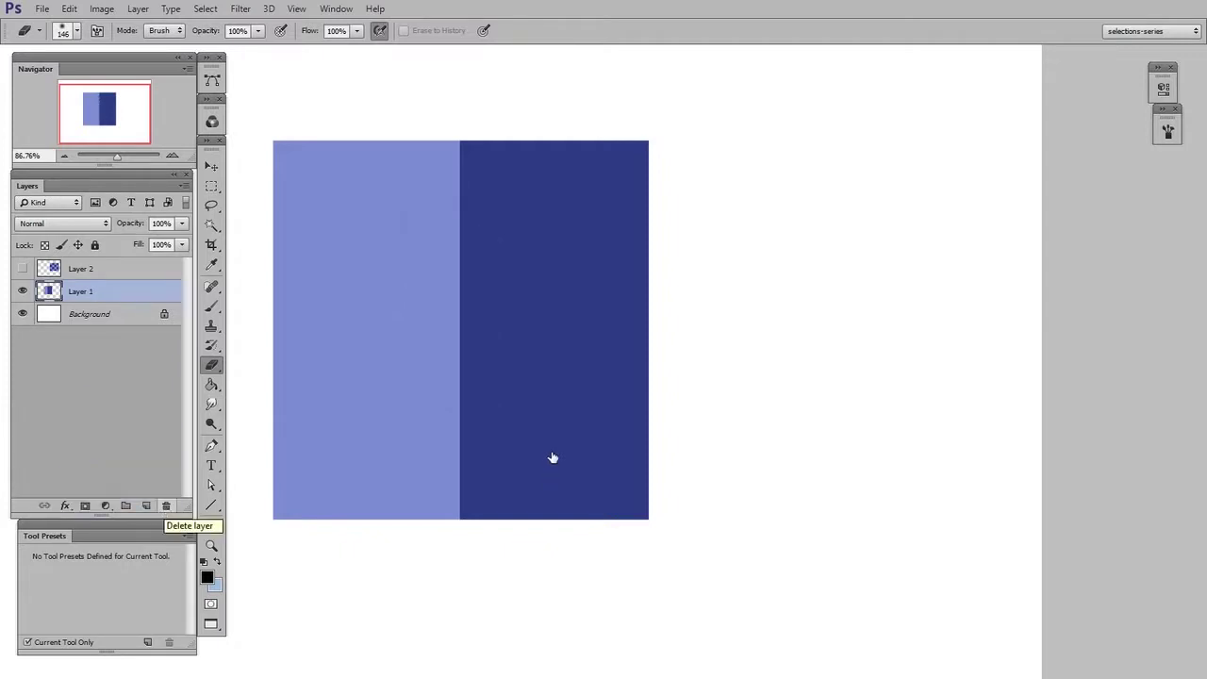
Step: Add a new layer above Layer 1 and try smudging a zigzag along the color boundary at 79% strength
{"action": "key", "text": "ctrl+alt+shift+n"}
{"action": "left_click_drag", "start_coordinate": [576, 365], "coordinate": [601, 364]}
{"action": "left_click_drag", "start_coordinate": [469, 265], "coordinate": [578, 338]}
{"action": "key", "text": "b"}
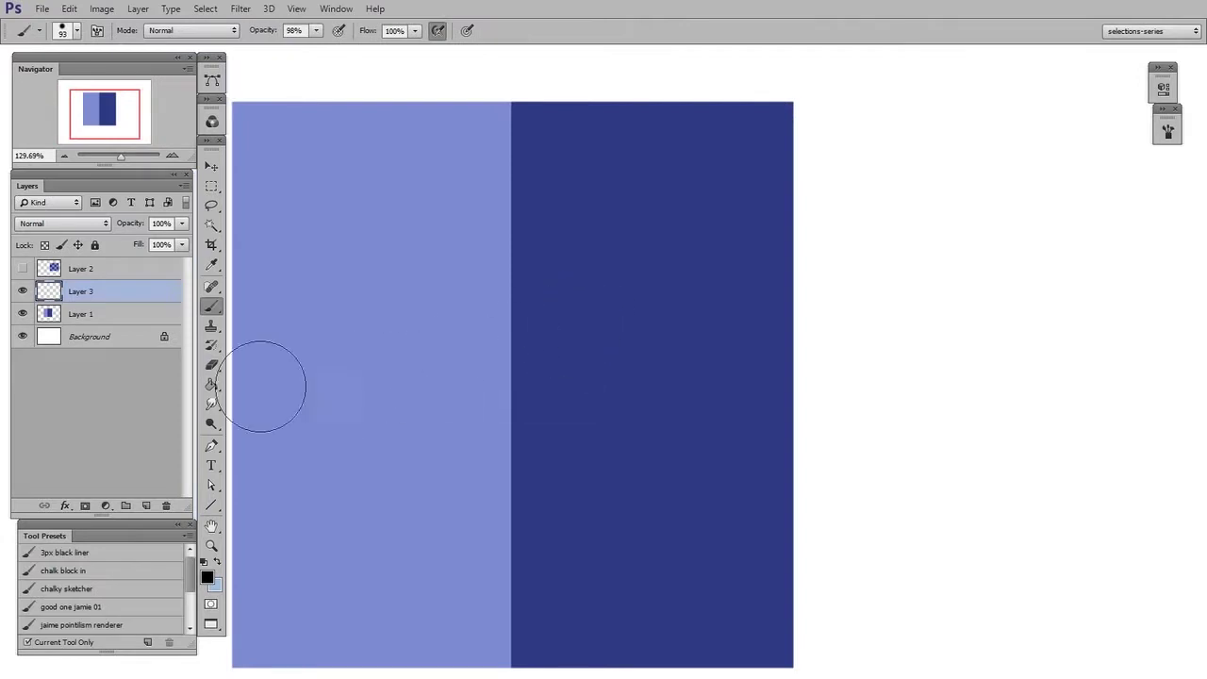
{"action": "left_click", "coordinate": [212, 403]}
{"action": "mouse_move", "coordinate": [498, 193]}
{"action": "left_mouse_down"}
{"action": "mouse_move", "coordinate": [492, 385]}
{"action": "mouse_move", "coordinate": [505, 524]}
{"action": "left_mouse_up"}
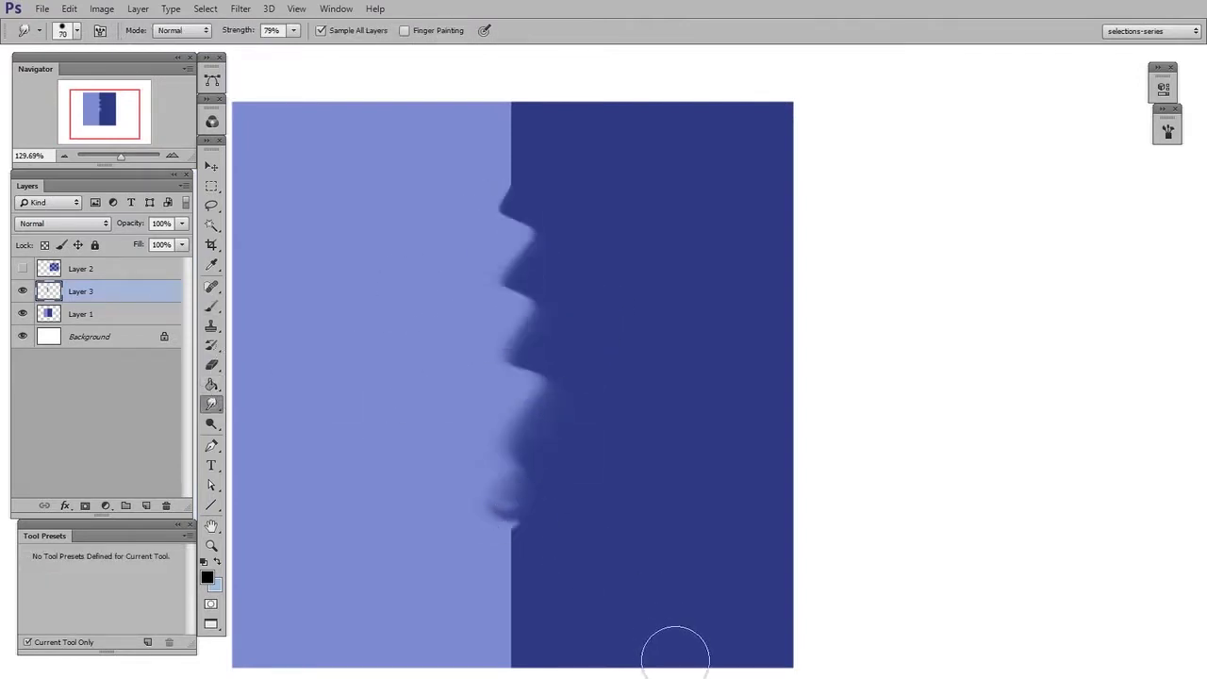
{"action": "key", "text": "ctrl+z"}
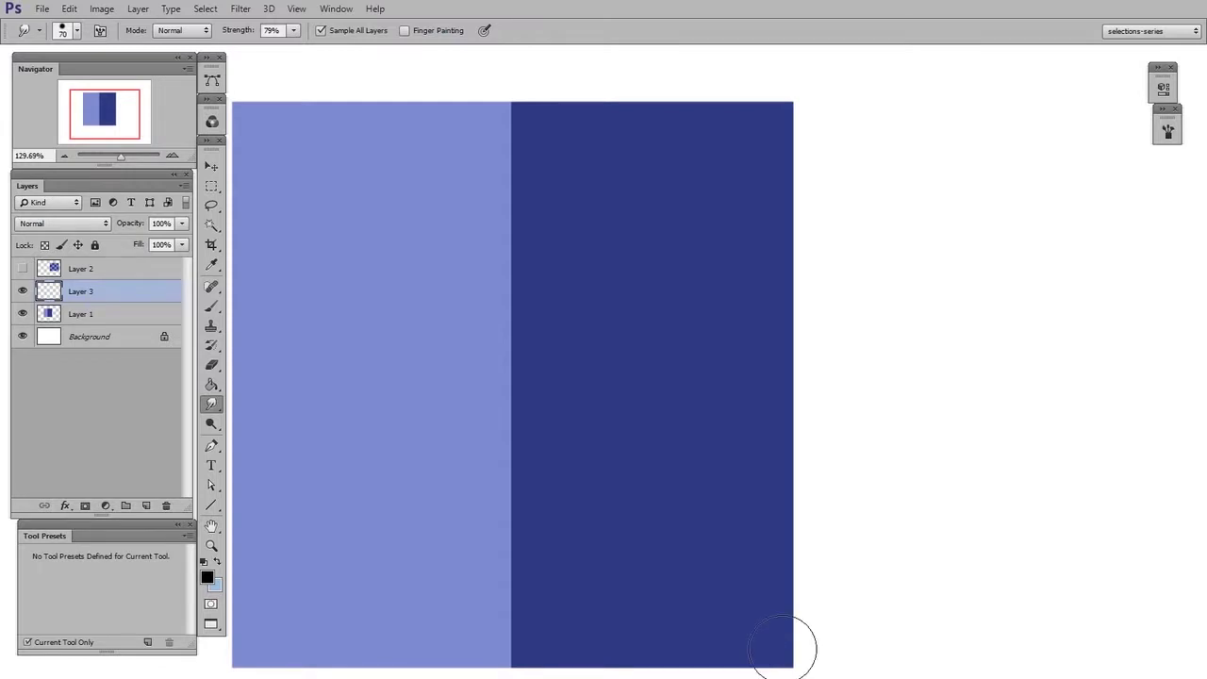
Step: Add another new layer and paint a wavy black stroke beside the blue square with the hard round 70 px brush
{"action": "left_click_drag", "start_coordinate": [710, 413], "coordinate": [551, 380]}
{"action": "key", "text": "ctrl+alt+shift+n"}
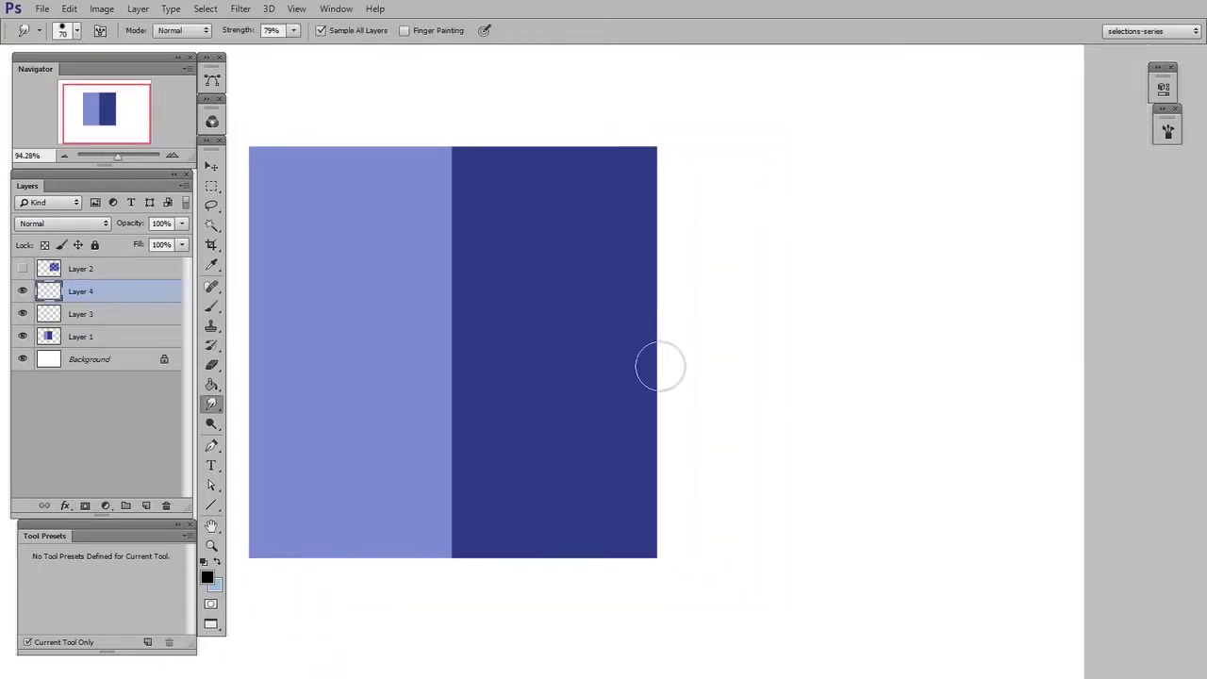
{"action": "key", "text": "b"}
{"action": "right_click", "coordinate": [753, 366]}
{"action": "double_click", "coordinate": [744, 456]}
{"action": "mouse_move", "coordinate": [781, 179]}
{"action": "left_mouse_down"}
{"action": "mouse_move", "coordinate": [768, 310]}
{"action": "mouse_move", "coordinate": [781, 436]}
{"action": "left_mouse_up"}
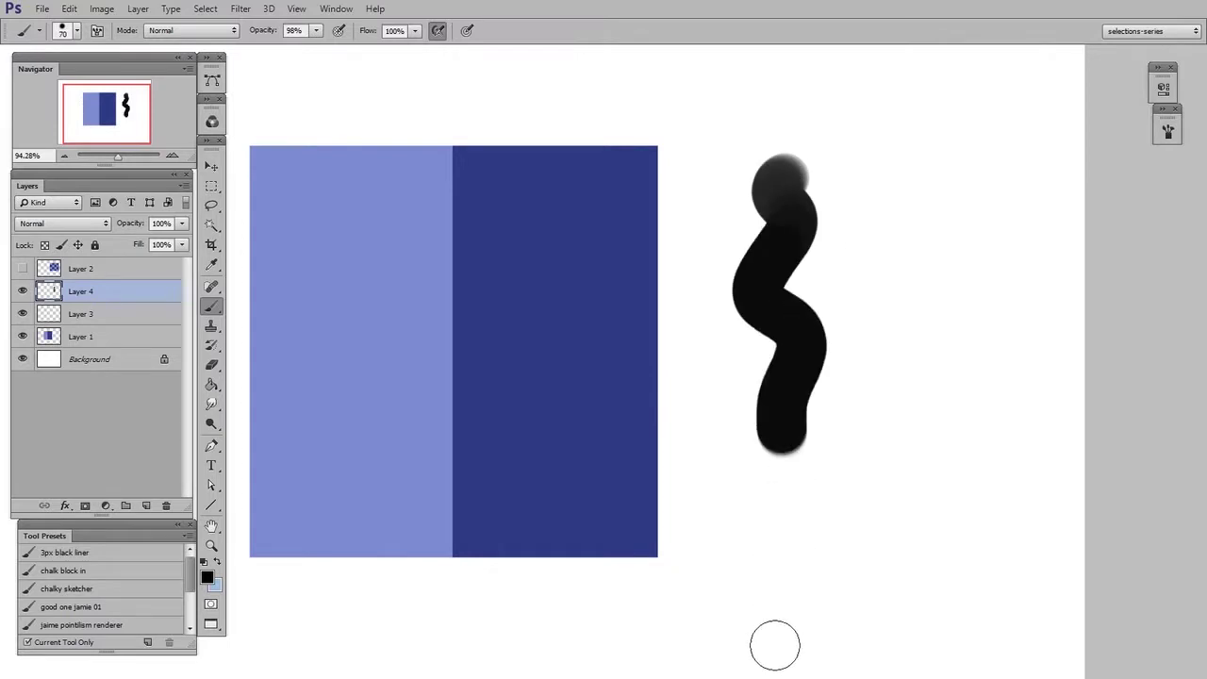
Step: Set the brush's spacing to 46% and enable Scattering with a scatter of 171%
{"action": "left_click", "coordinate": [1164, 135]}
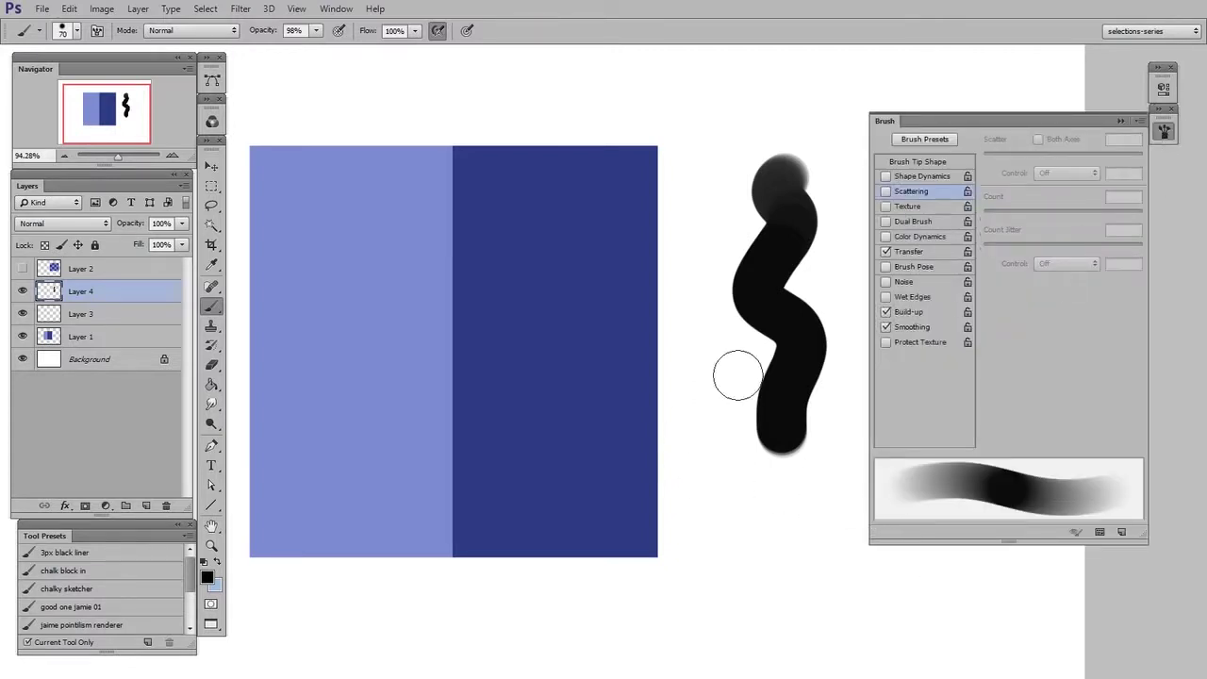
{"action": "left_click_drag", "start_coordinate": [775, 375], "coordinate": [627, 377]}
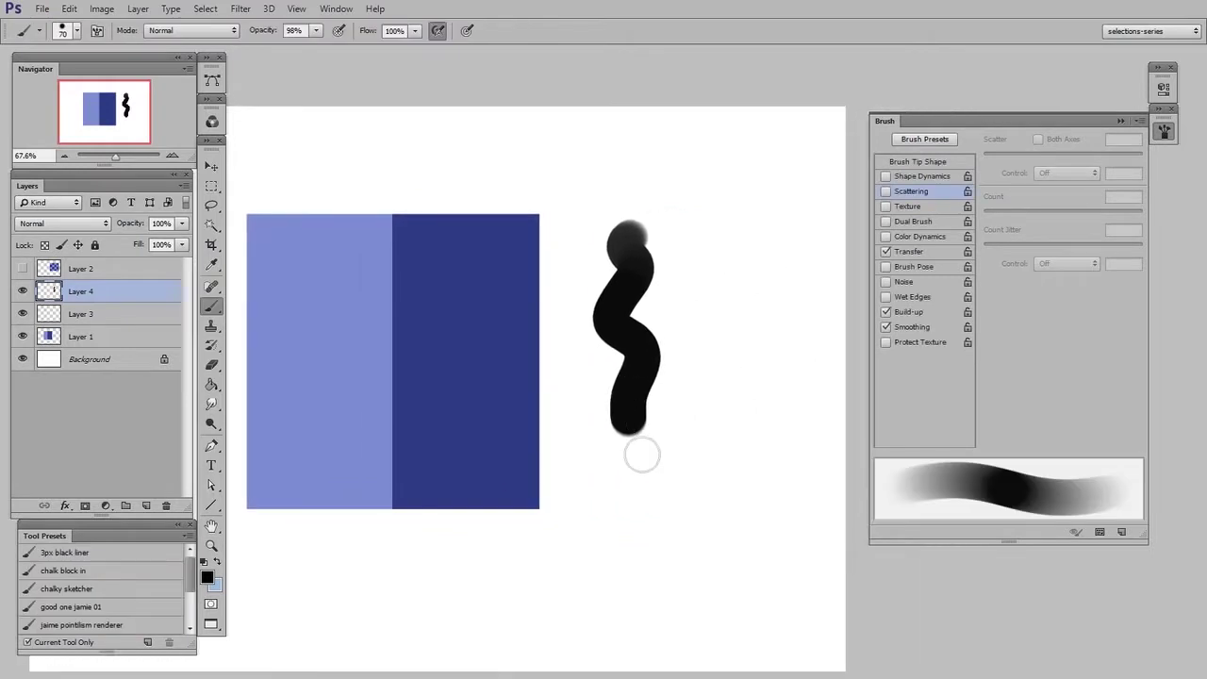
{"action": "left_click", "coordinate": [942, 164]}
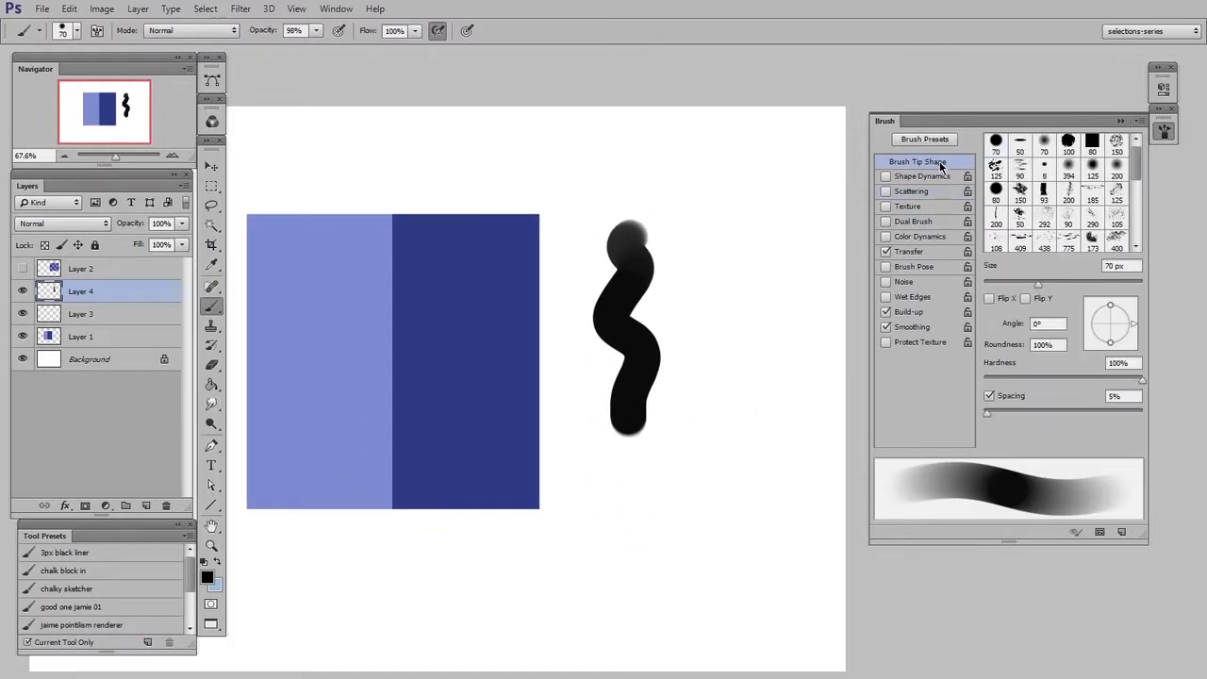
{"action": "left_click_drag", "start_coordinate": [989, 412], "coordinate": [1019, 414]}
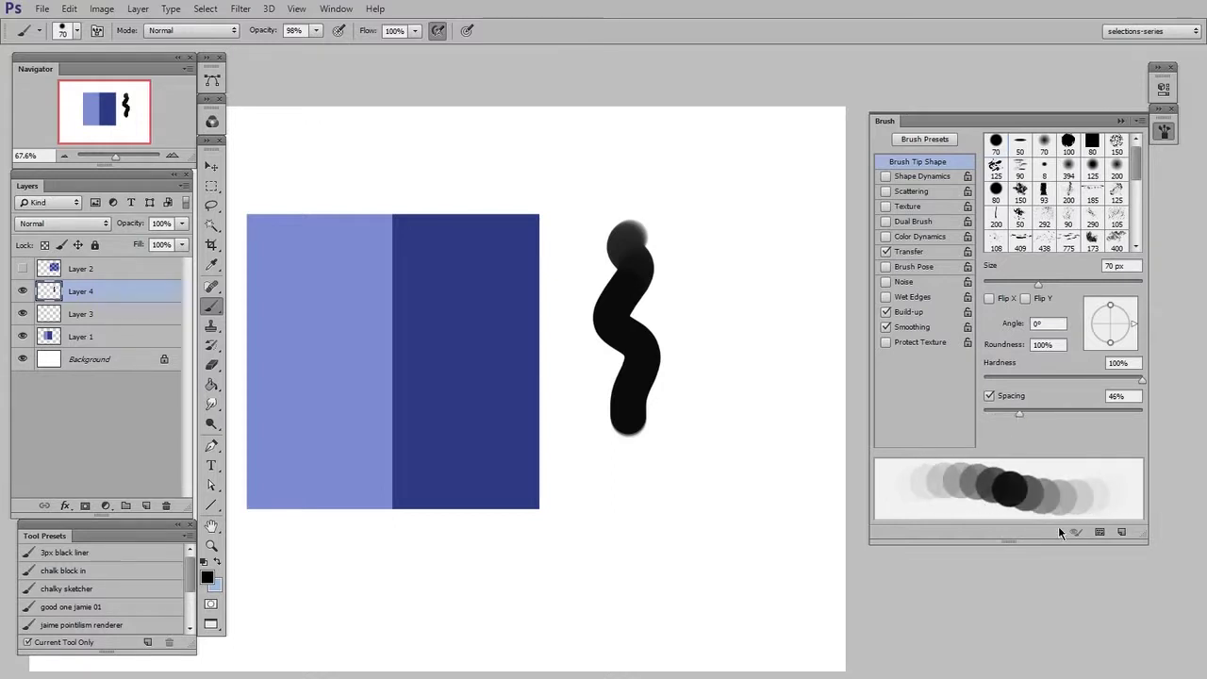
{"action": "left_click", "coordinate": [912, 193]}
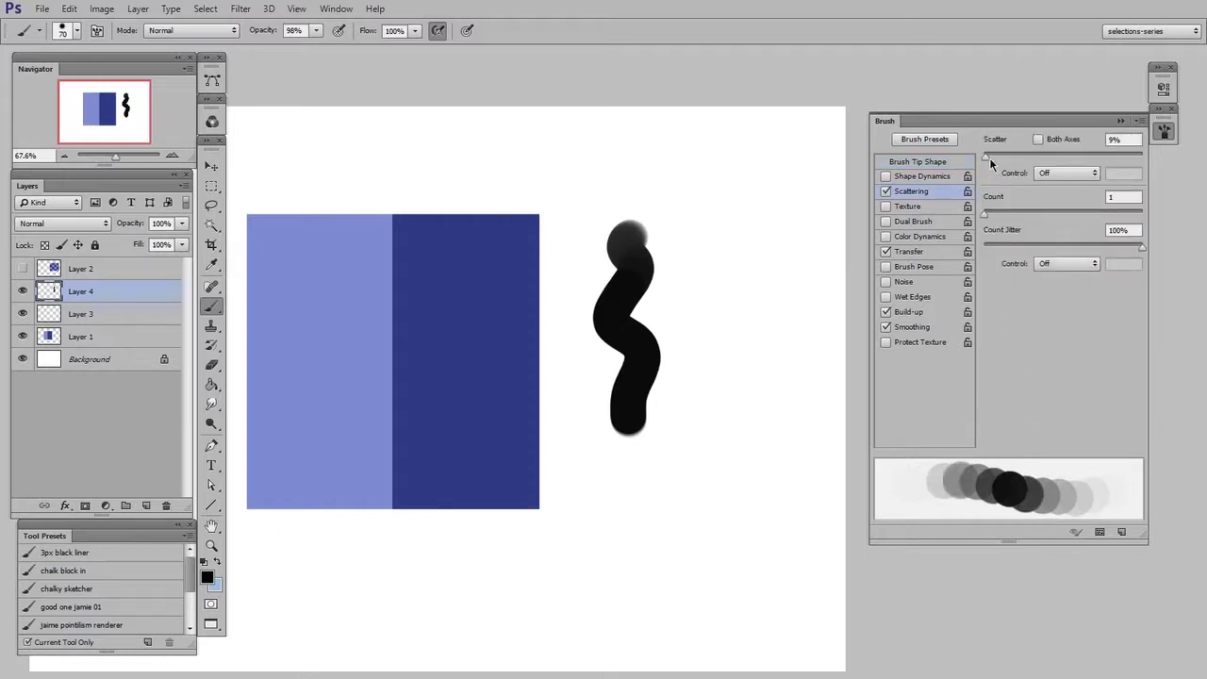
{"action": "left_click_drag", "start_coordinate": [994, 159], "coordinate": [1011, 158]}
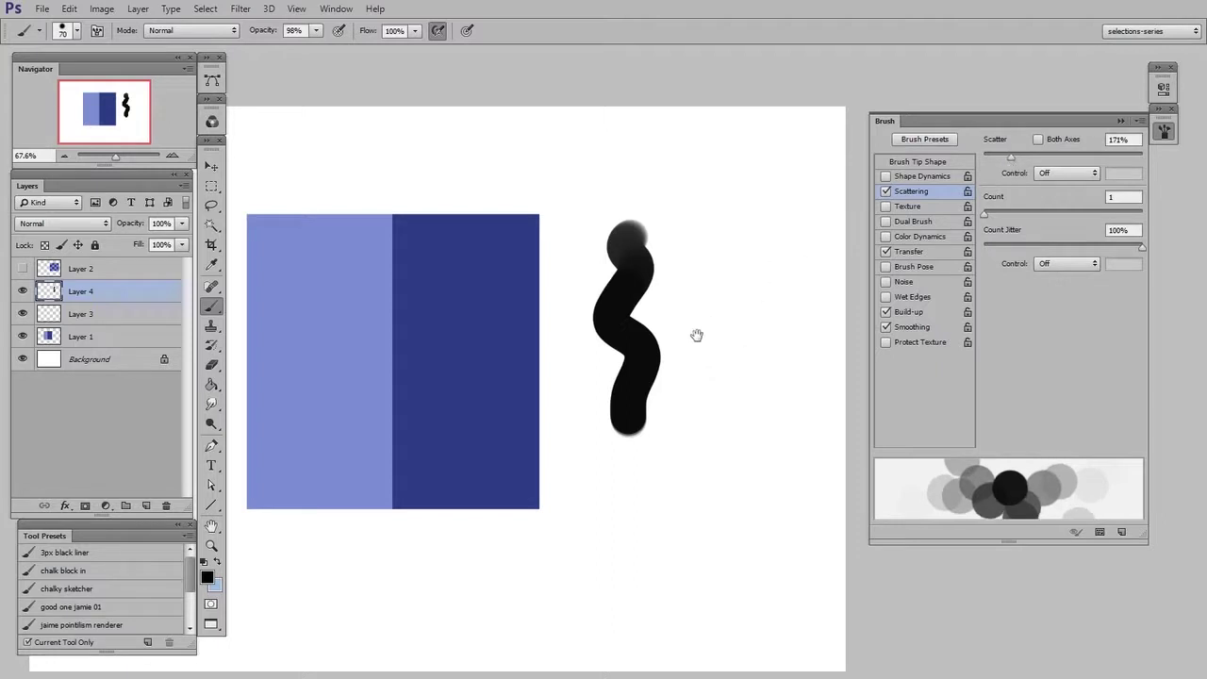
Step: Paint several overlapping strokes of scattered black dabs next to the wavy stroke on Layer 4
{"action": "left_click_drag", "start_coordinate": [695, 335], "coordinate": [674, 345]}
{"action": "left_click_drag", "start_coordinate": [703, 231], "coordinate": [709, 483]}
{"action": "mouse_move", "coordinate": [734, 232]}
{"action": "left_mouse_down"}
{"action": "mouse_move", "coordinate": [742, 293]}
{"action": "mouse_move", "coordinate": [714, 434]}
{"action": "left_mouse_up"}
{"action": "left_click_drag", "start_coordinate": [723, 363], "coordinate": [692, 415]}
{"action": "mouse_move", "coordinate": [659, 509]}
{"action": "left_mouse_down"}
{"action": "mouse_move", "coordinate": [698, 443]}
{"action": "mouse_move", "coordinate": [731, 547]}
{"action": "mouse_move", "coordinate": [679, 491]}
{"action": "mouse_move", "coordinate": [762, 477]}
{"action": "left_mouse_up"}
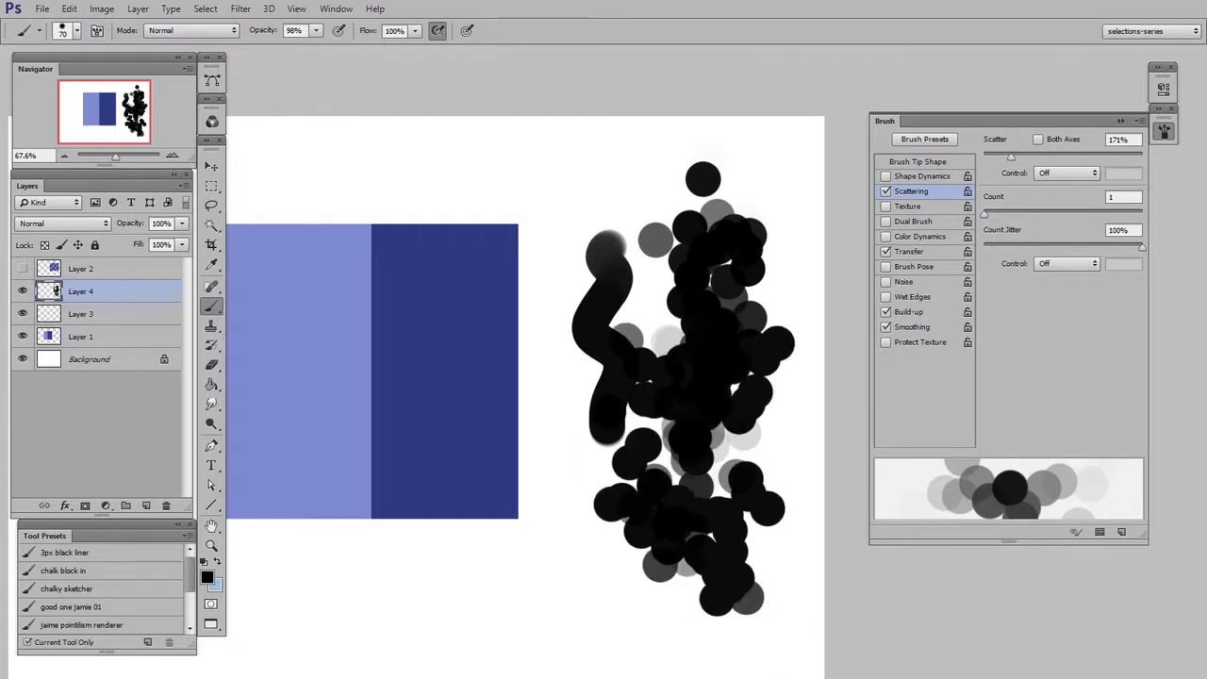
{"action": "left_click_drag", "start_coordinate": [605, 485], "coordinate": [689, 475]}
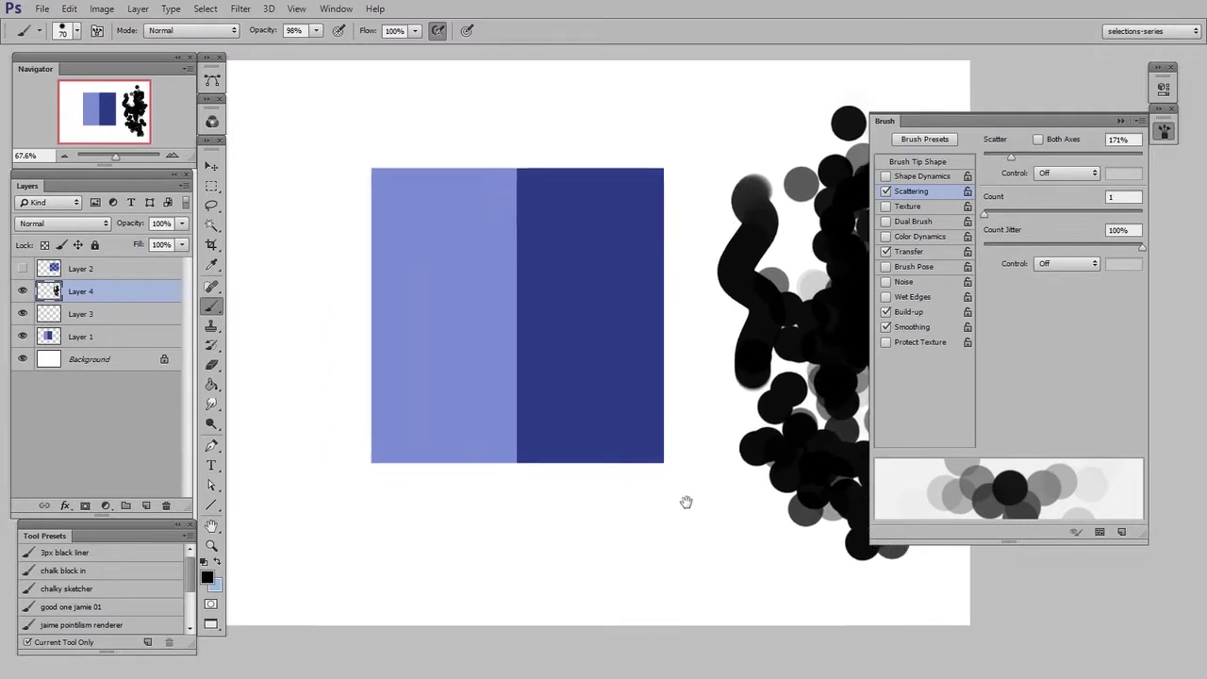
Step: Give the Smudge tool's brush 35% spacing and enable Scattering with a scatter of 114%
{"action": "left_click", "coordinate": [214, 405]}
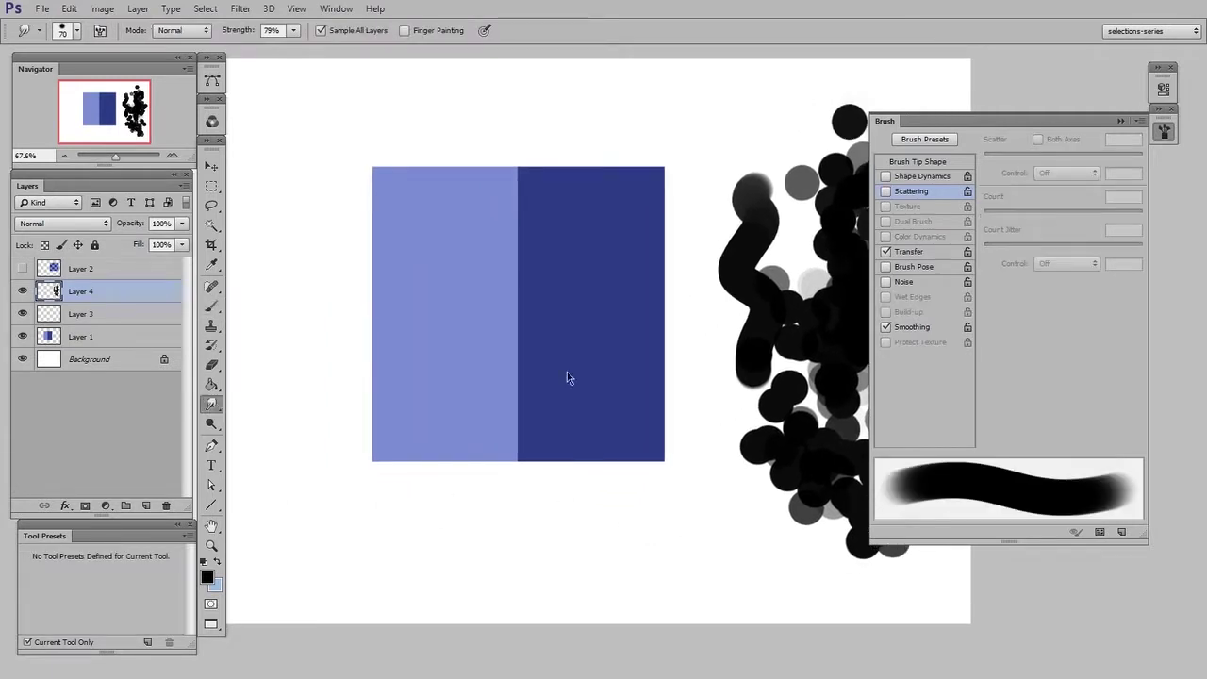
{"action": "left_click", "coordinate": [920, 162]}
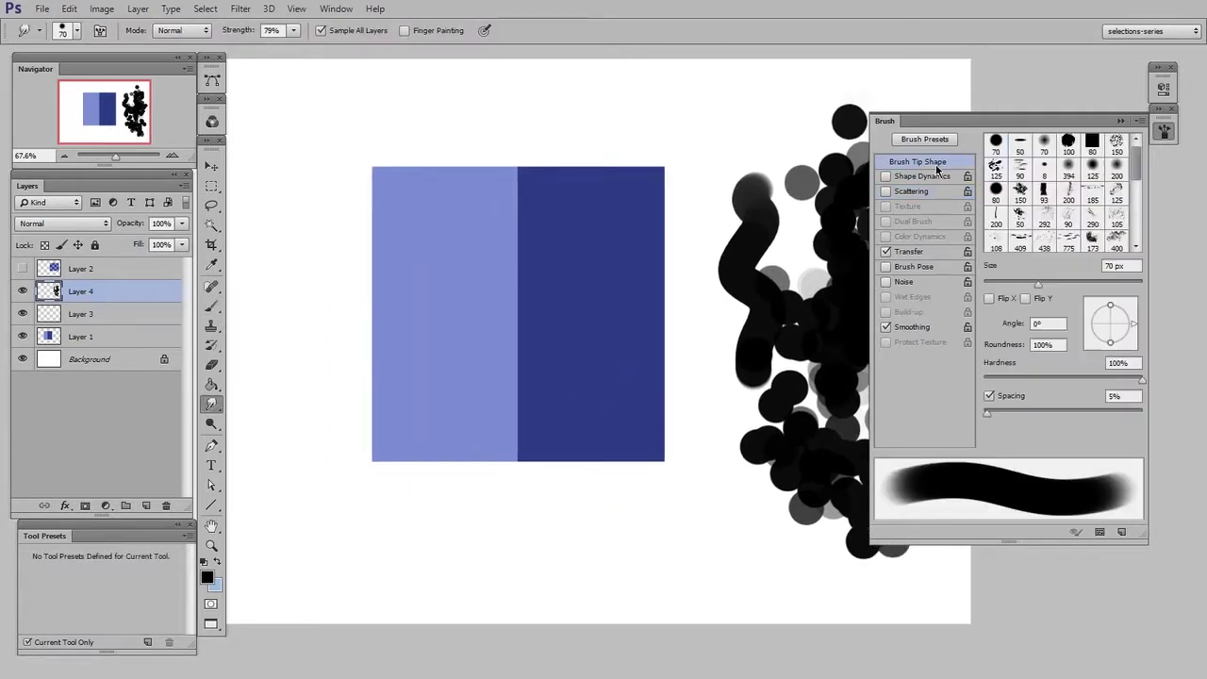
{"action": "left_click_drag", "start_coordinate": [988, 413], "coordinate": [1014, 416]}
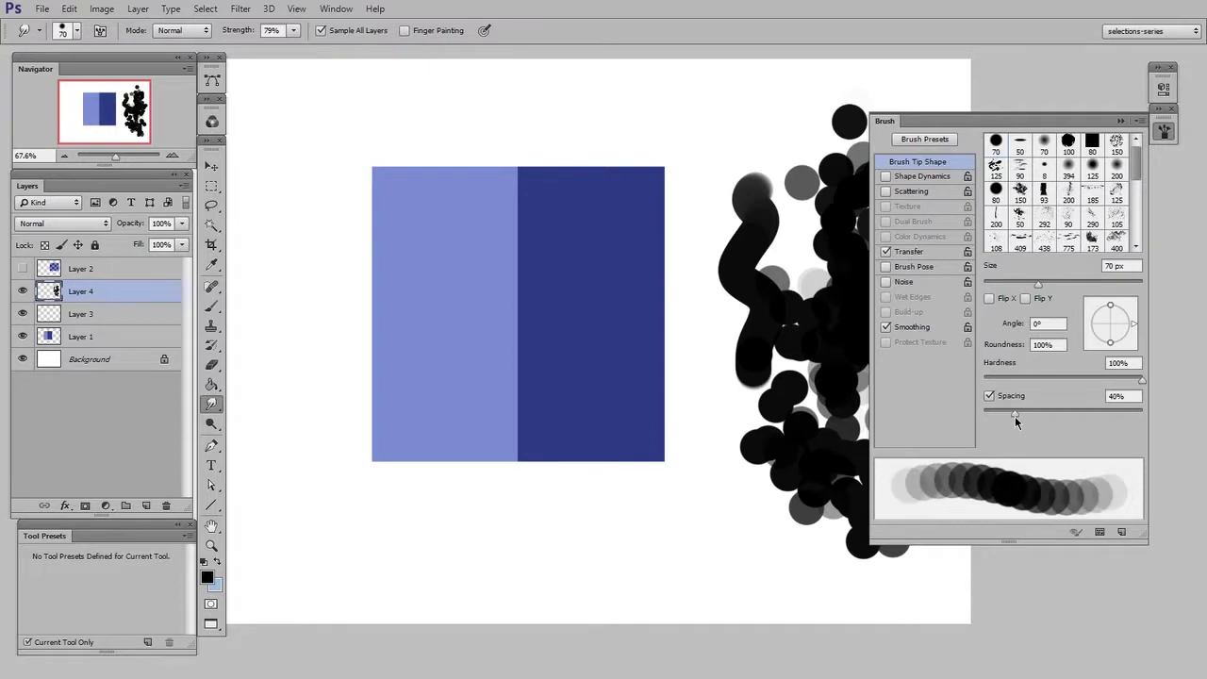
{"action": "left_click", "coordinate": [929, 193]}
{"action": "left_click_drag", "start_coordinate": [998, 158], "coordinate": [1004, 158]}
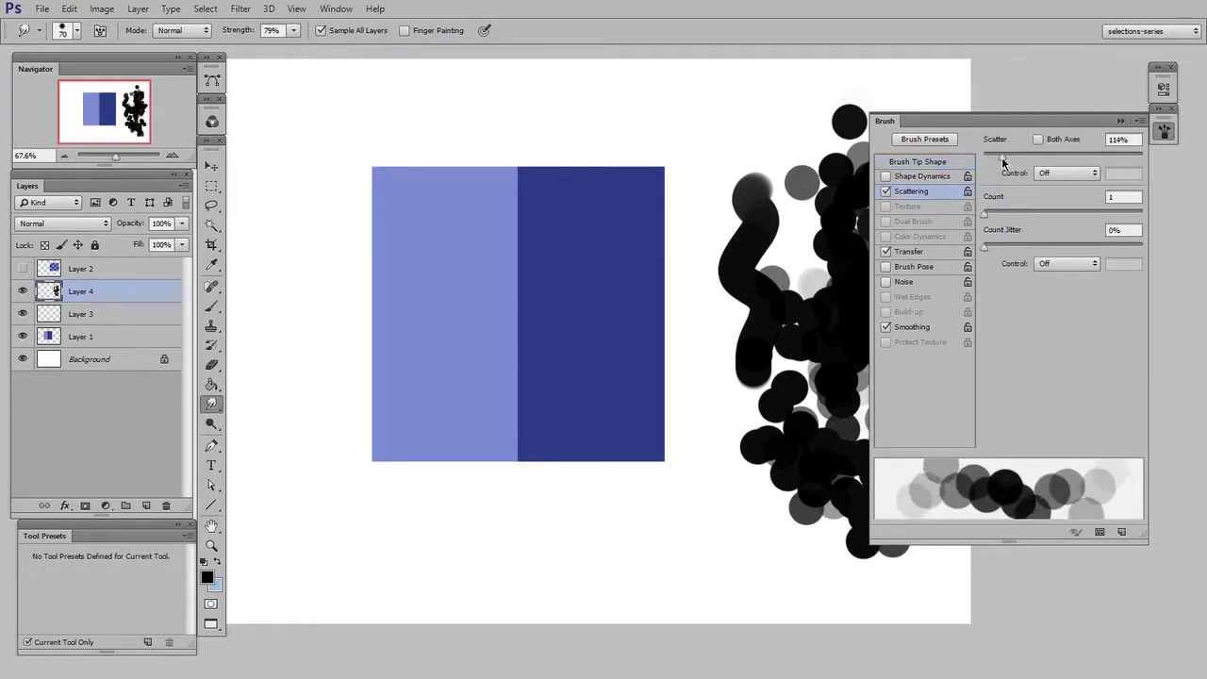
{"action": "left_click", "coordinate": [949, 162]}
Step: Add a new layer directly above Layer 1 and set the Smudge strength to 23%
{"action": "left_click", "coordinate": [95, 338]}
{"action": "left_click", "coordinate": [147, 506]}
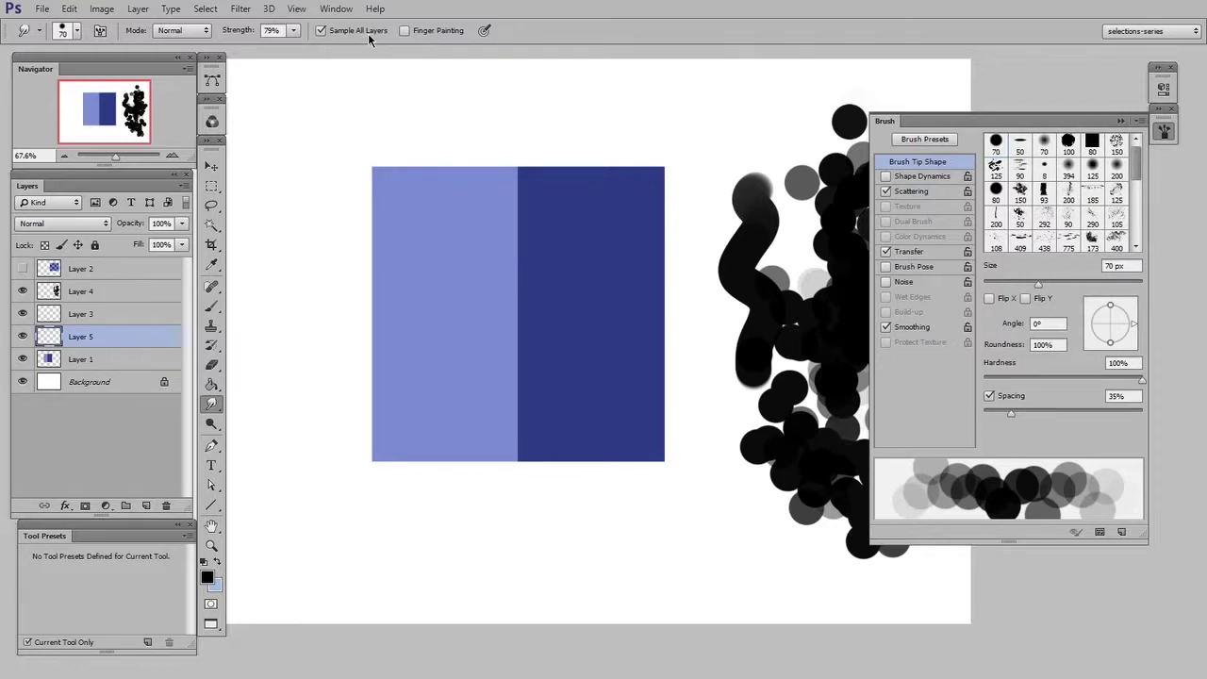
{"action": "left_click", "coordinate": [294, 32]}
{"action": "left_click_drag", "start_coordinate": [269, 53], "coordinate": [249, 53]}
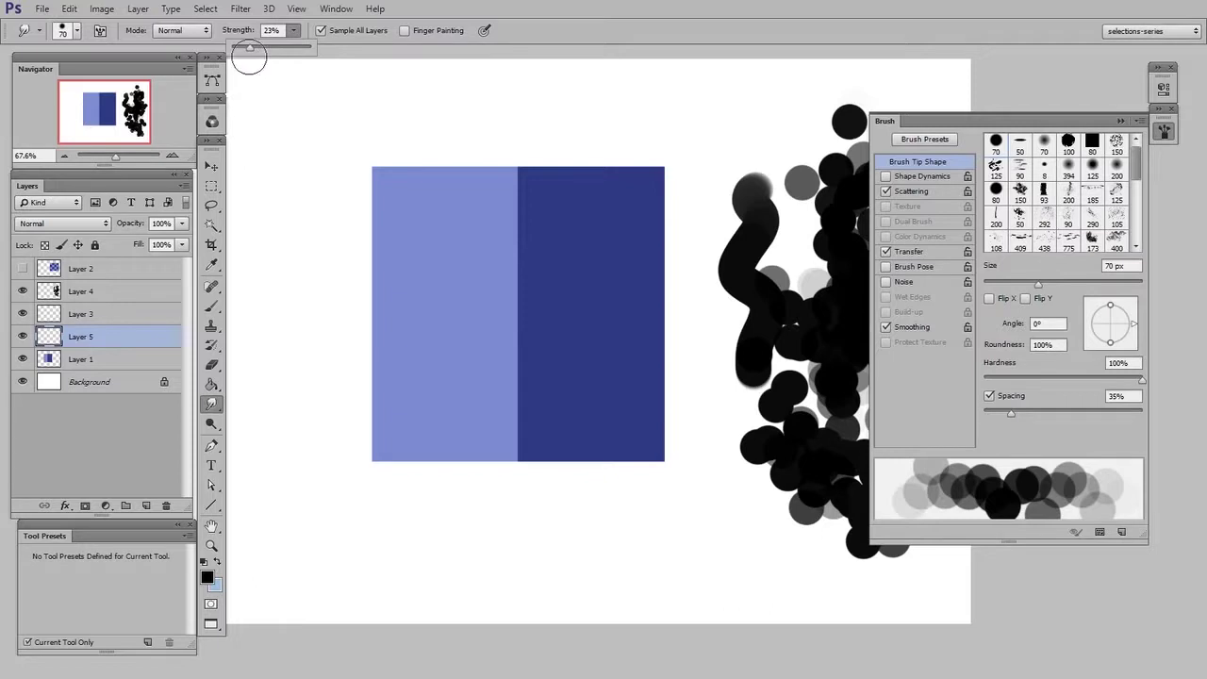
Step: Smudge along the boundary of the two blues on Layer 5, spreading the blend outward across the lower part of the square
{"action": "mouse_move", "coordinate": [520, 218]}
{"action": "left_mouse_down"}
{"action": "mouse_move", "coordinate": [514, 391]}
{"action": "mouse_move", "coordinate": [519, 180]}
{"action": "mouse_move", "coordinate": [513, 340]}
{"action": "mouse_move", "coordinate": [520, 409]}
{"action": "left_mouse_up"}
{"action": "key", "text": "z"}
{"action": "left_click_drag", "start_coordinate": [592, 369], "coordinate": [664, 370]}
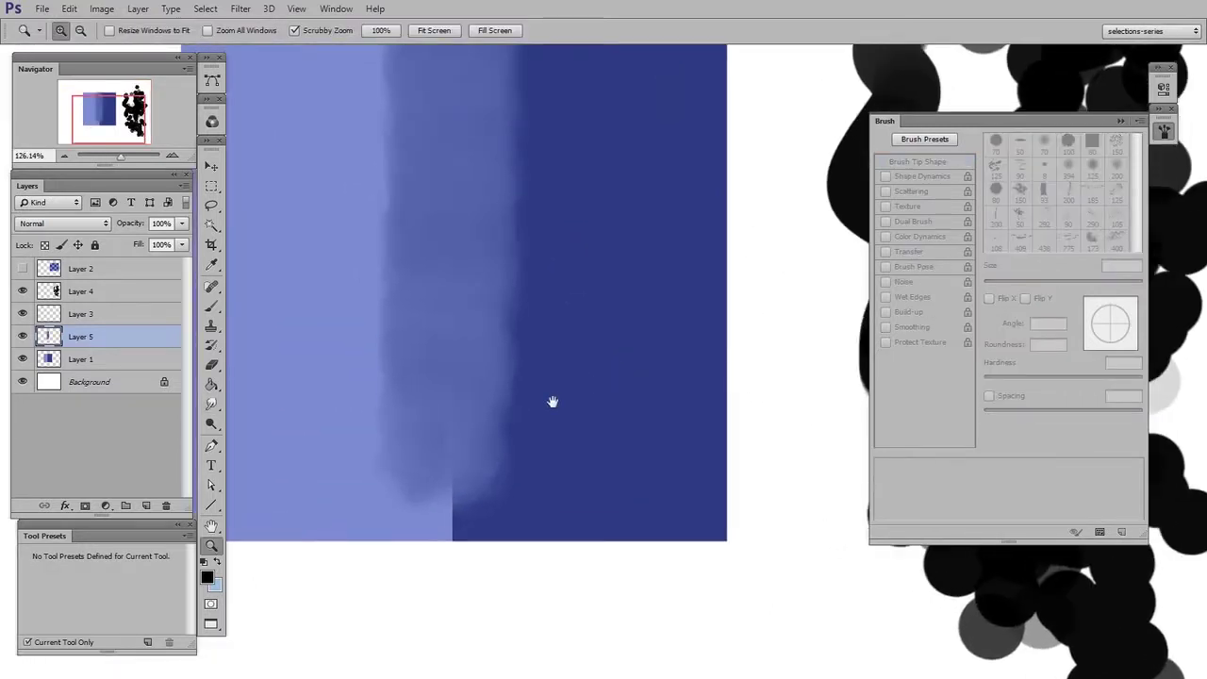
{"action": "left_click_drag", "start_coordinate": [553, 401], "coordinate": [633, 400]}
{"action": "key", "text": "r"}
{"action": "mouse_move", "coordinate": [517, 499]}
{"action": "left_mouse_down"}
{"action": "mouse_move", "coordinate": [533, 437]}
{"action": "mouse_move", "coordinate": [516, 240]}
{"action": "mouse_move", "coordinate": [451, 455]}
{"action": "mouse_move", "coordinate": [437, 161]}
{"action": "mouse_move", "coordinate": [413, 411]}
{"action": "mouse_move", "coordinate": [439, 392]}
{"action": "left_mouse_up"}
{"action": "left_click_drag", "start_coordinate": [499, 426], "coordinate": [522, 425]}
{"action": "mouse_move", "coordinate": [604, 451]}
{"action": "left_mouse_down"}
{"action": "mouse_move", "coordinate": [623, 207]}
{"action": "mouse_move", "coordinate": [620, 421]}
{"action": "mouse_move", "coordinate": [572, 449]}
{"action": "left_mouse_up"}
{"action": "left_click_drag", "start_coordinate": [502, 424], "coordinate": [512, 423]}
{"action": "mouse_move", "coordinate": [523, 407]}
{"action": "left_mouse_down"}
{"action": "mouse_move", "coordinate": [552, 186]}
{"action": "mouse_move", "coordinate": [420, 336]}
{"action": "mouse_move", "coordinate": [413, 171]}
{"action": "mouse_move", "coordinate": [486, 492]}
{"action": "mouse_move", "coordinate": [506, 432]}
{"action": "mouse_move", "coordinate": [561, 371]}
{"action": "mouse_move", "coordinate": [535, 487]}
{"action": "mouse_move", "coordinate": [627, 240]}
{"action": "mouse_move", "coordinate": [636, 486]}
{"action": "mouse_move", "coordinate": [715, 341]}
{"action": "left_mouse_up"}
{"action": "left_click_drag", "start_coordinate": [694, 388], "coordinate": [696, 502]}
Step: Erase part of the blend near the square's upper edge, and clear all remaining content of Layer 5
{"action": "key", "text": "e"}
{"action": "right_click", "coordinate": [679, 342]}
{"action": "double_click", "coordinate": [700, 446]}
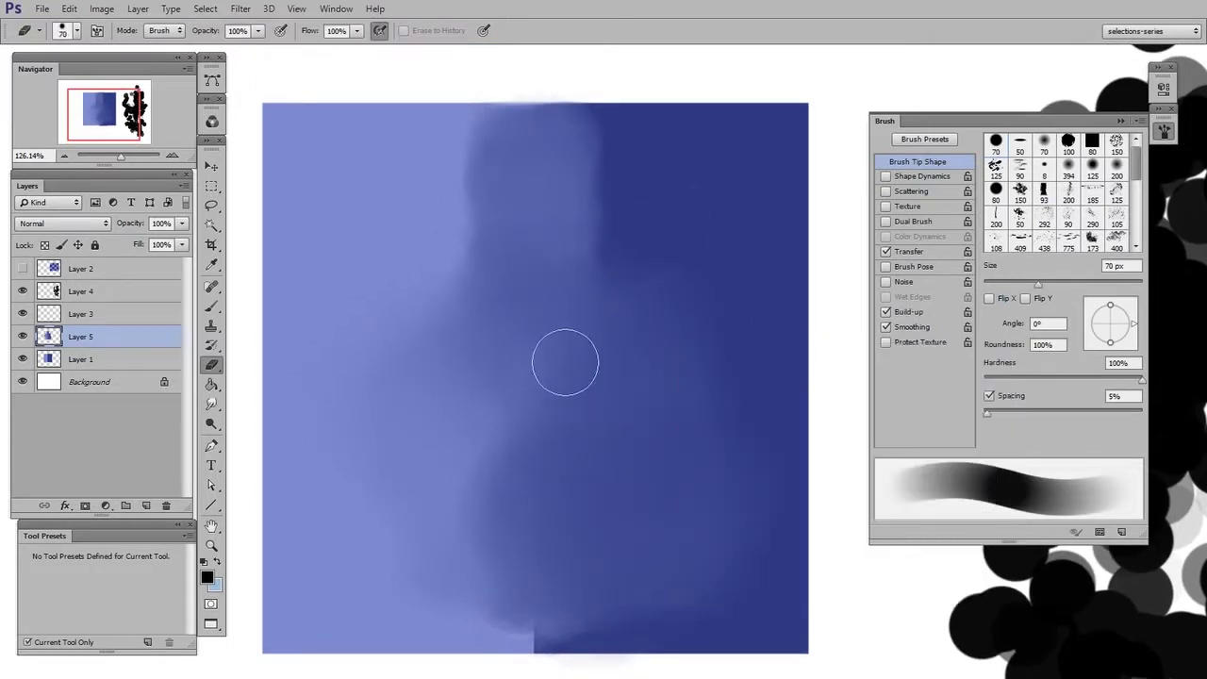
{"action": "right_click", "coordinate": [601, 329]}
{"action": "mouse_move", "coordinate": [563, 109]}
{"action": "left_mouse_down"}
{"action": "mouse_move", "coordinate": [664, 469]}
{"action": "mouse_move", "coordinate": [574, 179]}
{"action": "mouse_move", "coordinate": [634, 200]}
{"action": "mouse_move", "coordinate": [372, 262]}
{"action": "mouse_move", "coordinate": [310, 327]}
{"action": "mouse_move", "coordinate": [580, 330]}
{"action": "left_mouse_up"}
{"action": "key", "text": "ctrl+a"}
{"action": "key", "text": "Delete"}
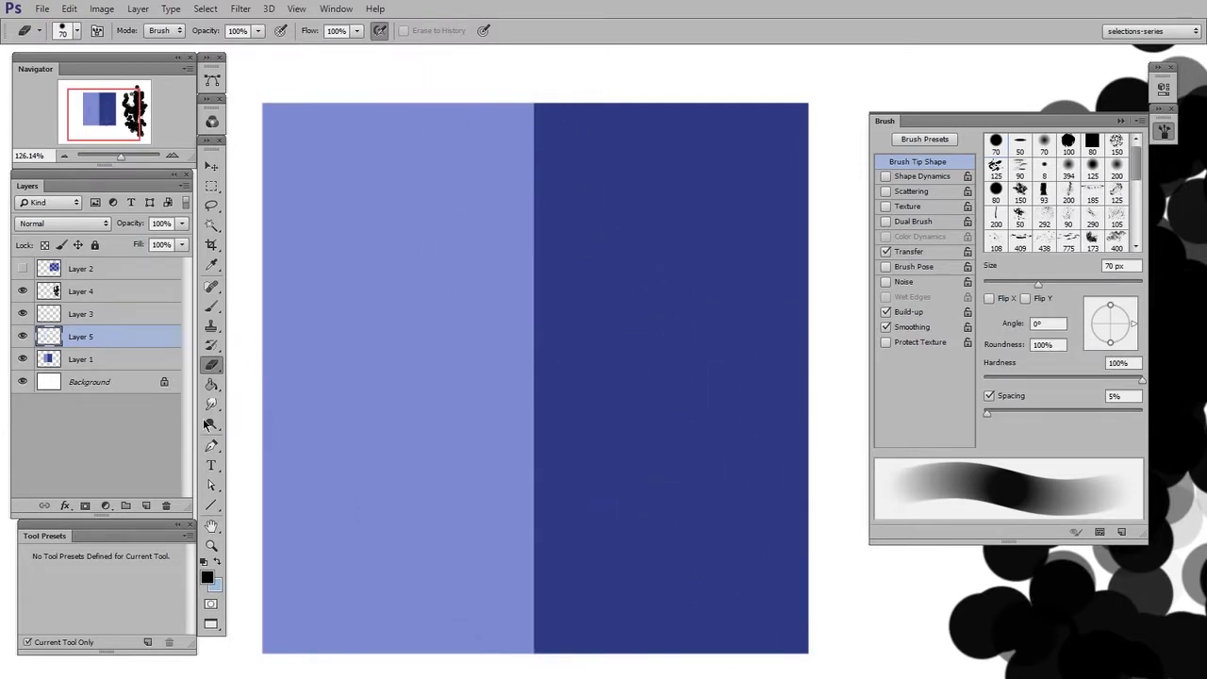
Step: Set the Smudge brush to 33% scatter and 46% spacing with Shape Dynamics enabled
{"action": "left_click", "coordinate": [211, 404]}
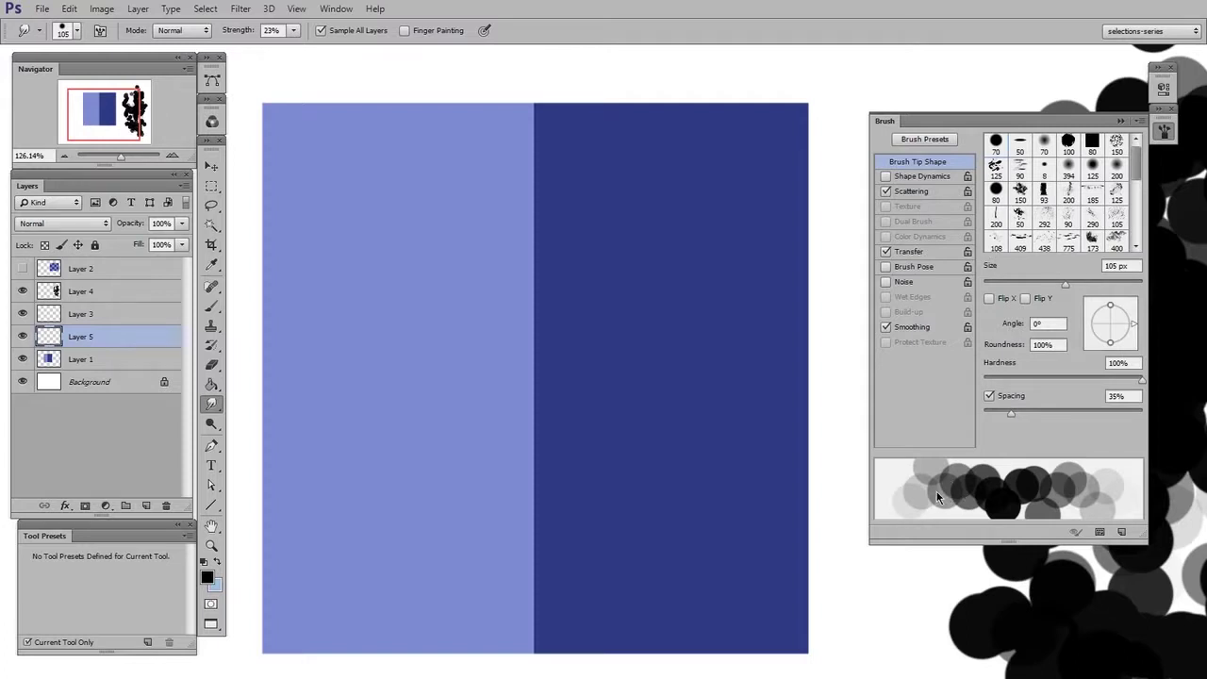
{"action": "left_click", "coordinate": [912, 191]}
{"action": "left_click_drag", "start_coordinate": [1004, 159], "coordinate": [989, 165]}
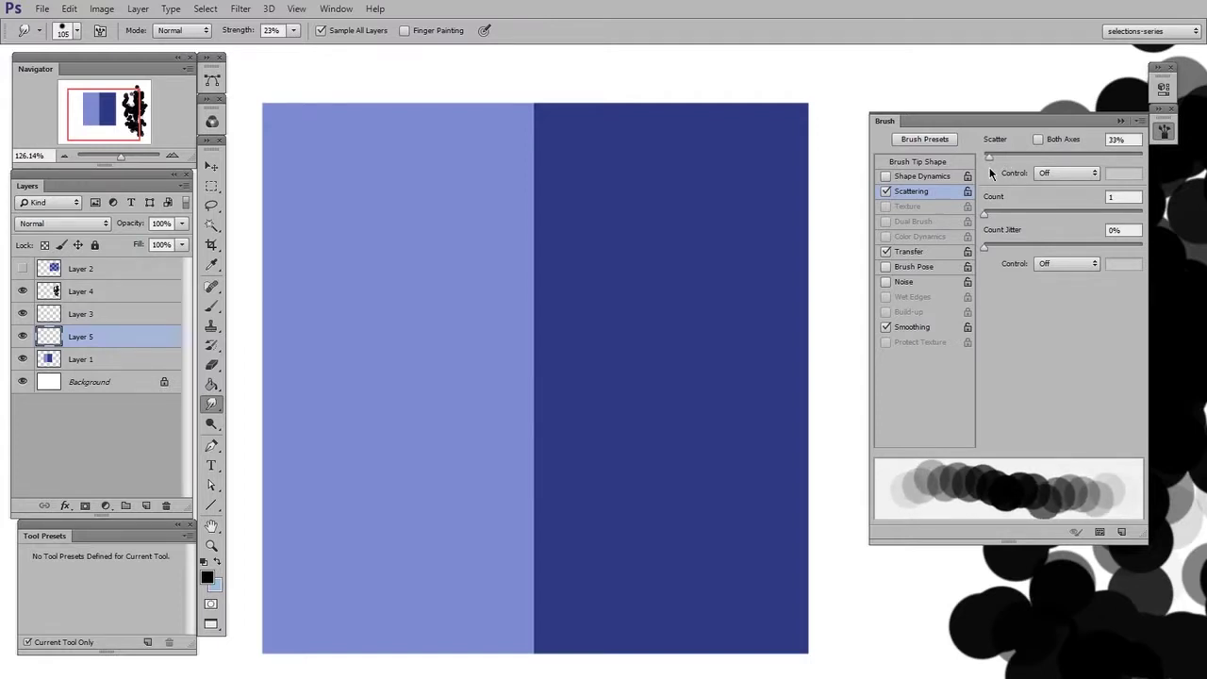
{"action": "left_click", "coordinate": [935, 181]}
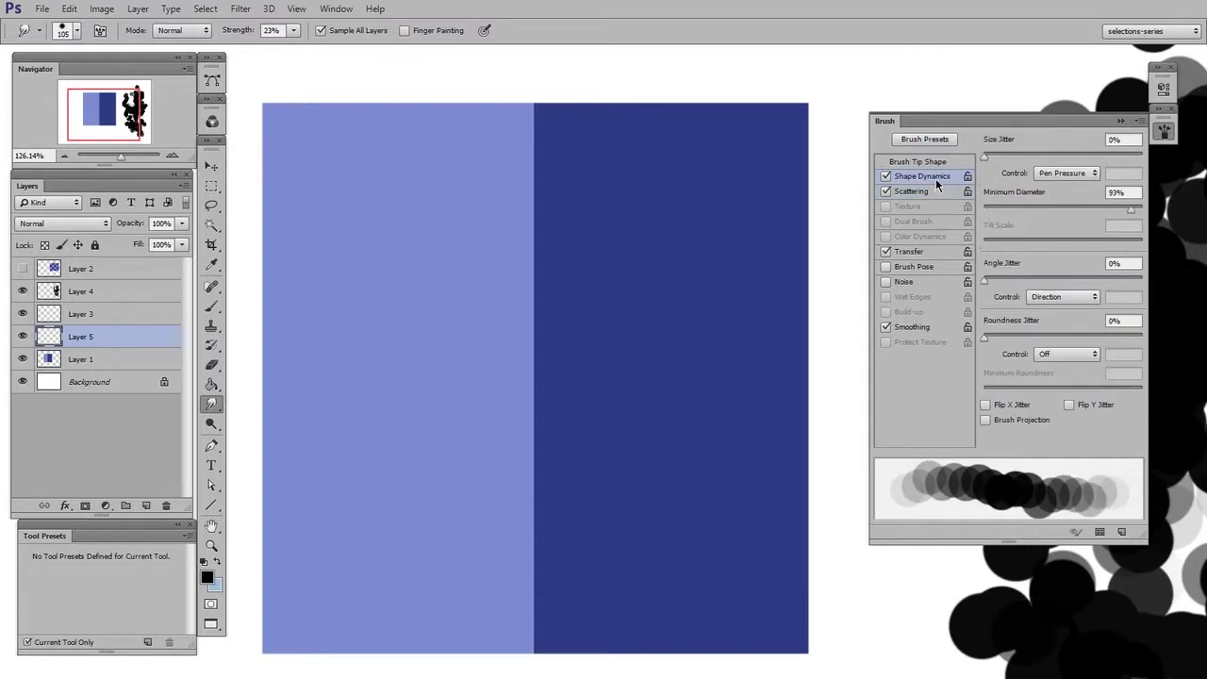
{"action": "left_click", "coordinate": [926, 161]}
{"action": "mouse_move", "coordinate": [1011, 413]}
{"action": "left_mouse_down"}
{"action": "mouse_move", "coordinate": [1022, 415]}
{"action": "mouse_move", "coordinate": [1005, 413]}
{"action": "left_mouse_up"}
Step: Lower the Smudge strength to 12% and reduce the brush size to 76 px
{"action": "left_click", "coordinate": [293, 31]}
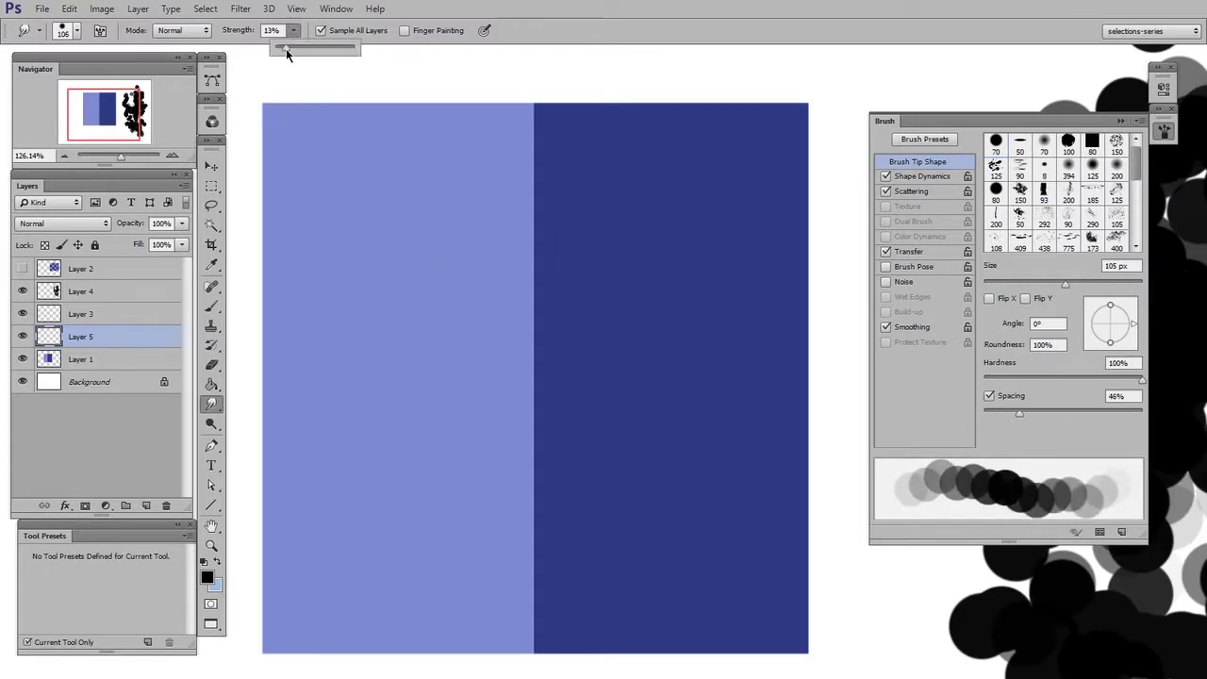
{"action": "left_click", "coordinate": [583, 214]}
{"action": "key", "text": "bracketleft"}
{"action": "key", "text": "bracketleft"}
{"action": "key", "text": "bracketleft"}
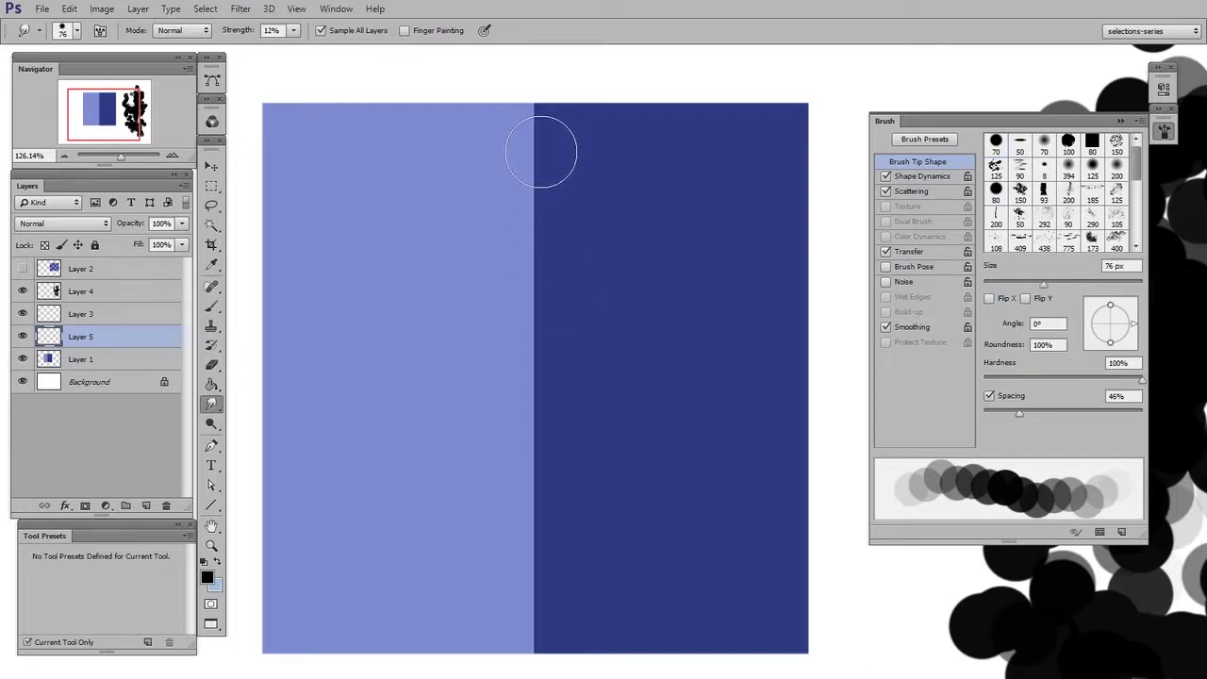
Step: Smudge along the boundary between the two blues on Layer 5
{"action": "left_click_drag", "start_coordinate": [531, 129], "coordinate": [547, 642]}
{"action": "mouse_move", "coordinate": [549, 483]}
{"action": "left_mouse_down"}
{"action": "mouse_move", "coordinate": [536, 116]}
{"action": "mouse_move", "coordinate": [519, 625]}
{"action": "mouse_move", "coordinate": [509, 261]}
{"action": "mouse_move", "coordinate": [466, 512]}
{"action": "mouse_move", "coordinate": [552, 334]}
{"action": "mouse_move", "coordinate": [563, 439]}
{"action": "mouse_move", "coordinate": [622, 313]}
{"action": "left_mouse_up"}
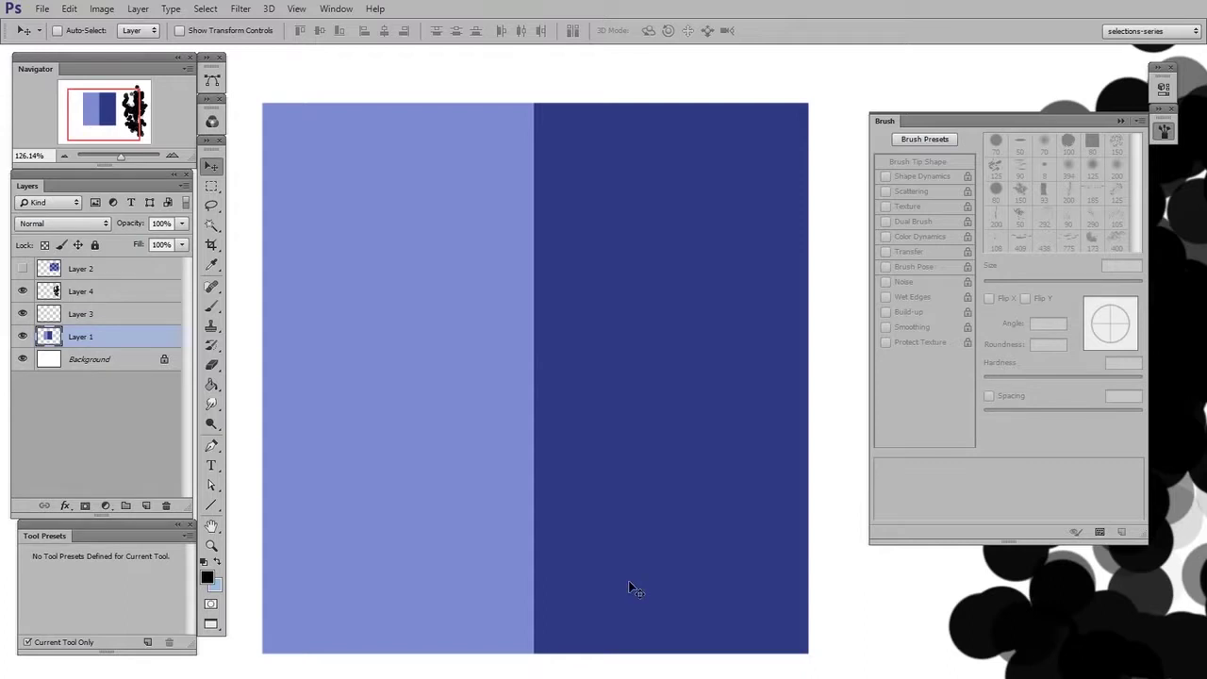
Step: Add a new layer above Layer 1 and smudge along the full boundary between the two blues with the Smudge tool
{"action": "key", "text": "ctrl+space"}
{"action": "left_click_drag", "start_coordinate": [622, 412], "coordinate": [596, 443]}
{"action": "left_click_drag", "start_coordinate": [596, 443], "coordinate": [513, 427]}
{"action": "left_click", "coordinate": [211, 403]}
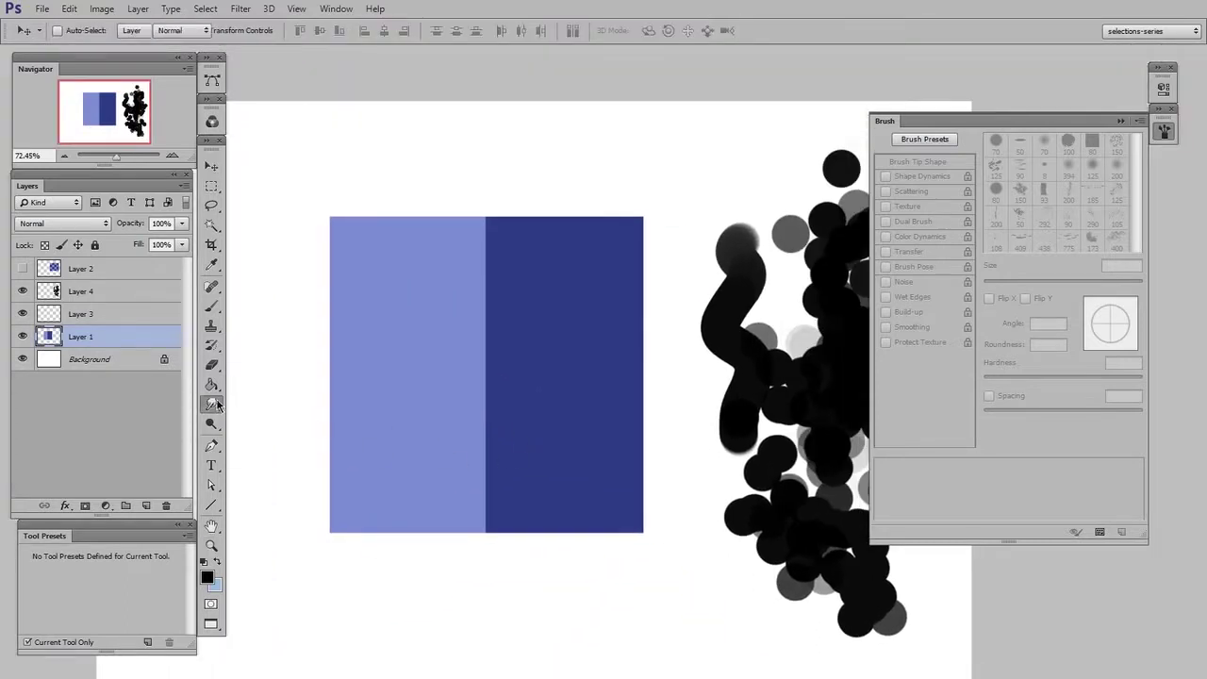
{"action": "left_click", "coordinate": [146, 505]}
{"action": "mouse_move", "coordinate": [485, 286]}
{"action": "left_mouse_down"}
{"action": "mouse_move", "coordinate": [498, 422]}
{"action": "mouse_move", "coordinate": [496, 238]}
{"action": "mouse_move", "coordinate": [497, 487]}
{"action": "mouse_move", "coordinate": [497, 224]}
{"action": "mouse_move", "coordinate": [488, 558]}
{"action": "mouse_move", "coordinate": [457, 356]}
{"action": "mouse_move", "coordinate": [499, 324]}
{"action": "mouse_move", "coordinate": [522, 444]}
{"action": "left_mouse_up"}
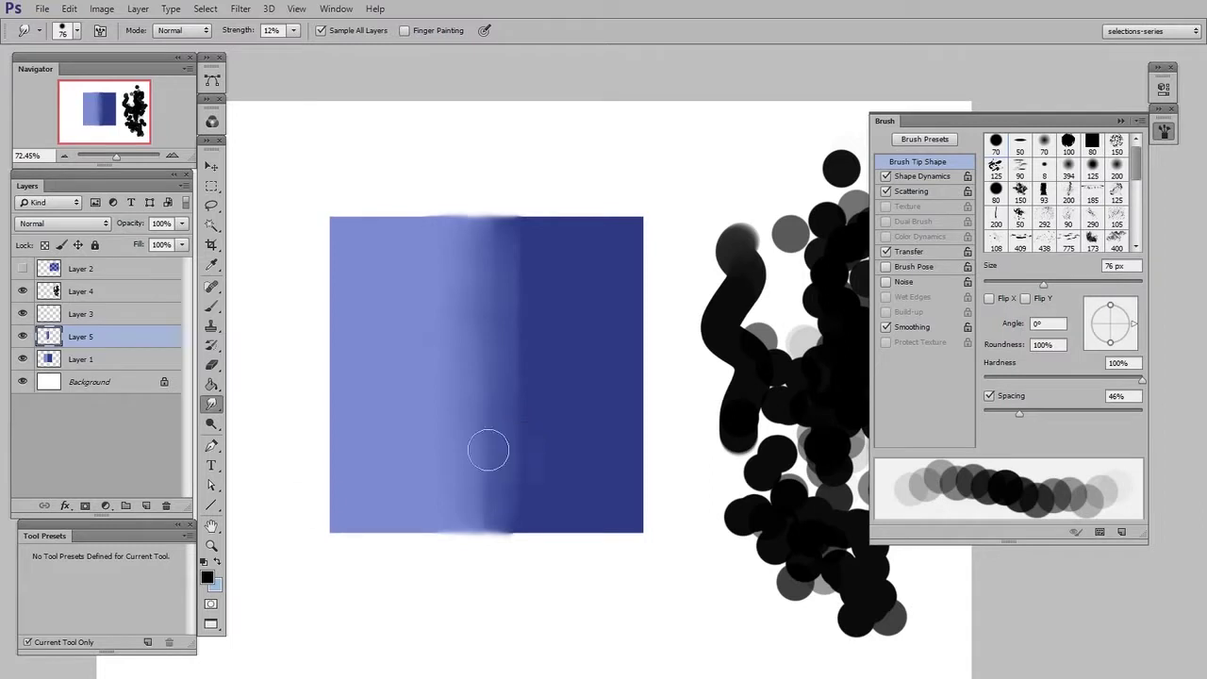
Step: Save the current Smudge settings as a tool preset named "narrow smudge" and close the brush settings
{"action": "left_click_drag", "start_coordinate": [142, 534], "coordinate": [136, 534]}
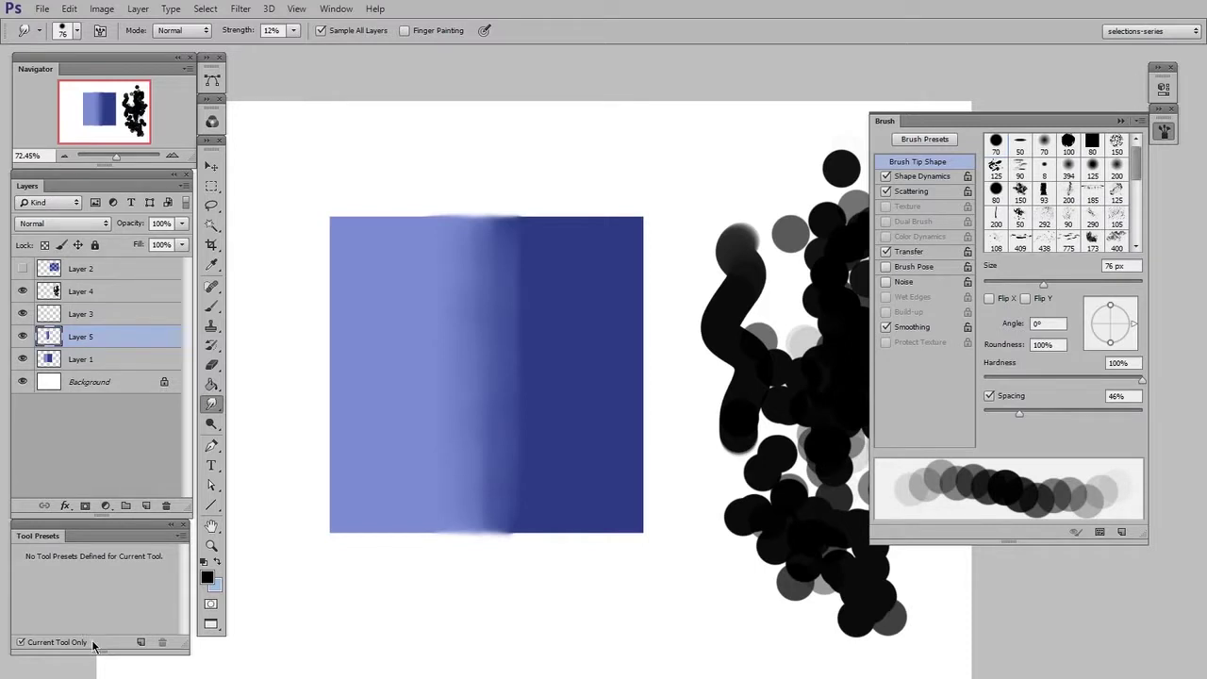
{"action": "left_click", "coordinate": [140, 642]}
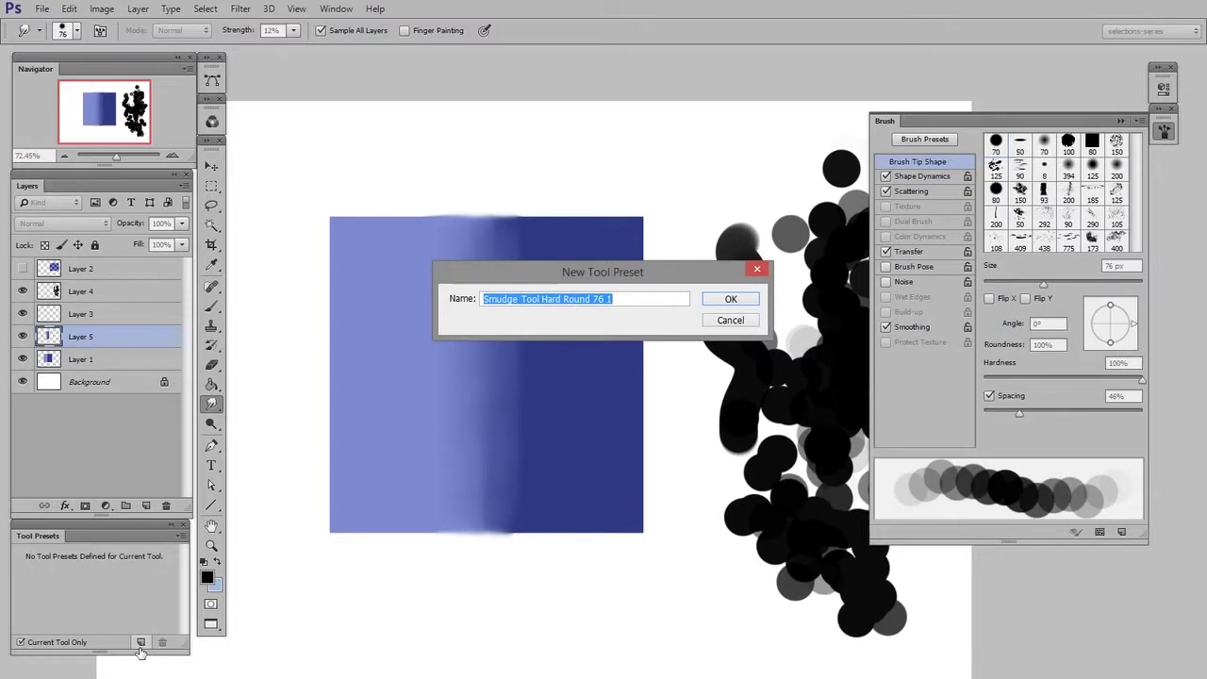
{"action": "type", "text": "narrow smudge"}
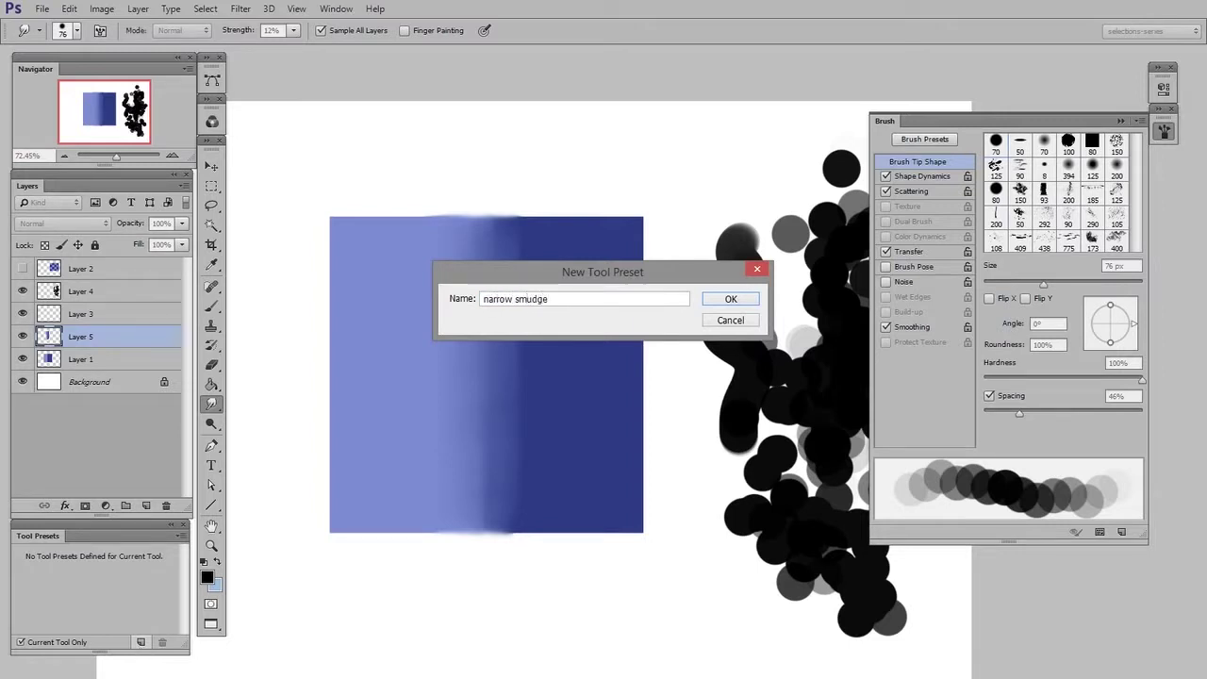
{"action": "key", "text": "Return"}
{"action": "left_click", "coordinate": [1164, 132]}
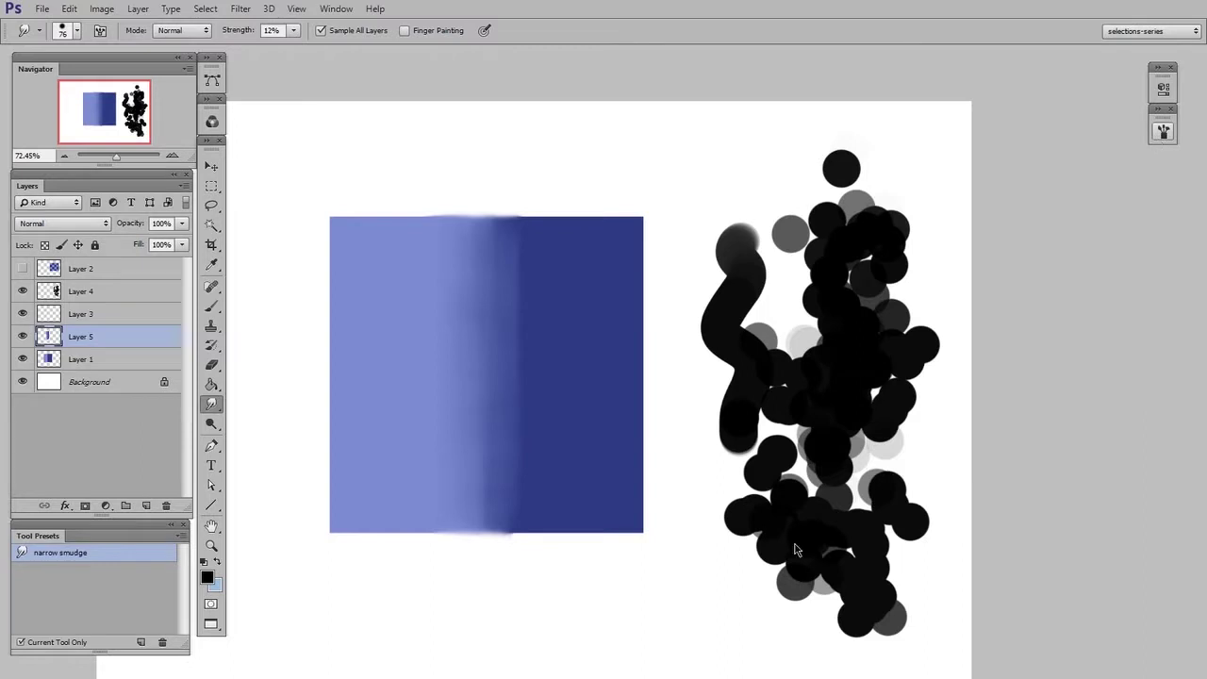
Step: Delete Layer 4 and Layer 5
{"action": "left_click_drag", "start_coordinate": [91, 298], "coordinate": [168, 507]}
{"action": "left_click_drag", "start_coordinate": [121, 321], "coordinate": [170, 507]}
{"action": "key", "text": "b"}
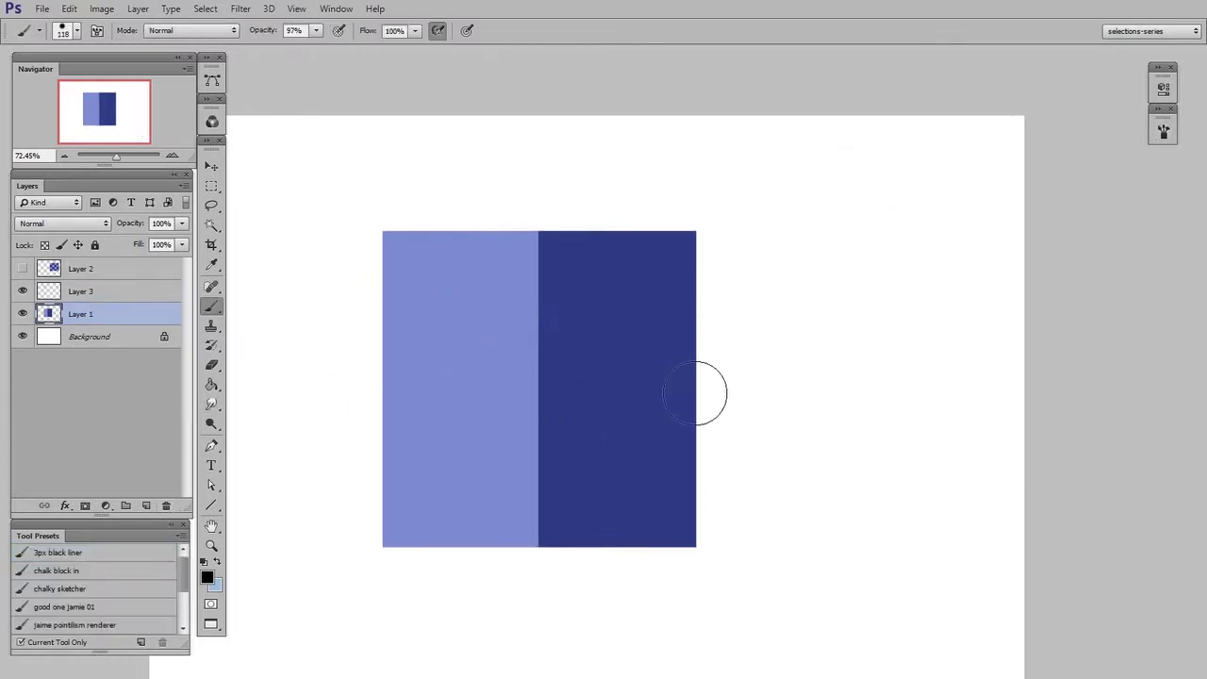
Step: Add a new layer above Layer 1 and blend the boundary of the two blues with the narrow smudge preset
{"action": "key", "text": "ctrl+shift+alt+n"}
{"action": "left_click", "coordinate": [211, 404]}
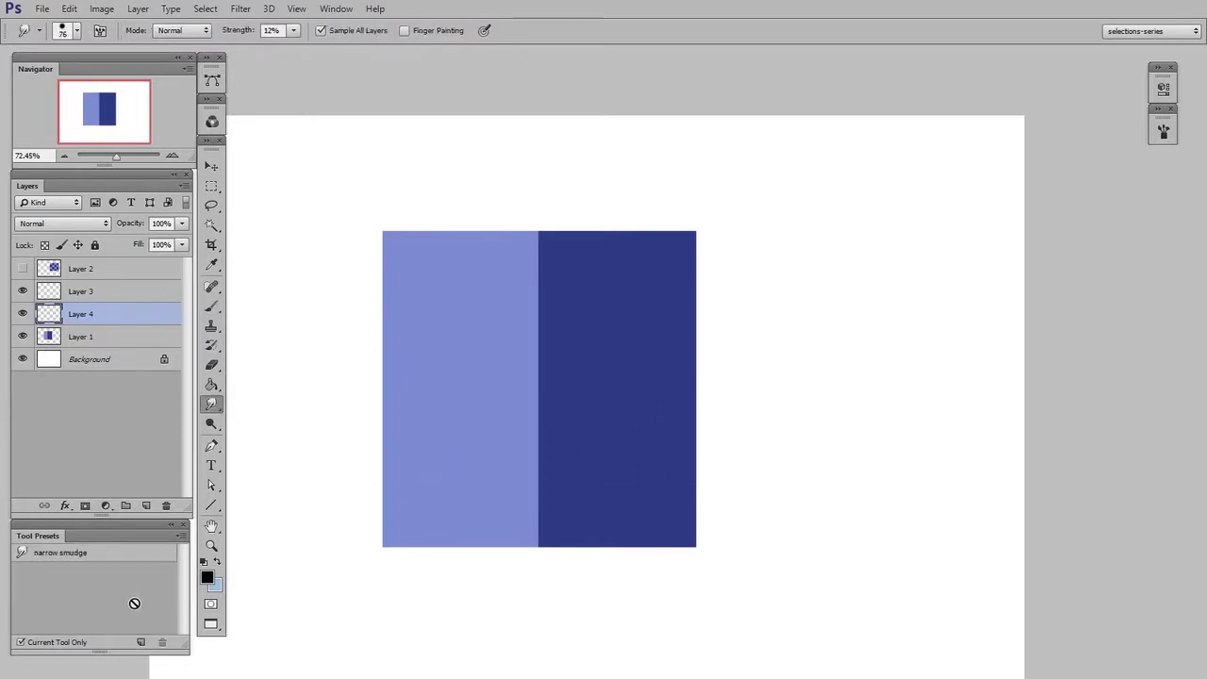
{"action": "left_click", "coordinate": [87, 555]}
{"action": "mouse_move", "coordinate": [531, 273]}
{"action": "left_mouse_down"}
{"action": "mouse_move", "coordinate": [536, 465]}
{"action": "mouse_move", "coordinate": [545, 238]}
{"action": "mouse_move", "coordinate": [547, 480]}
{"action": "mouse_move", "coordinate": [515, 271]}
{"action": "mouse_move", "coordinate": [507, 471]}
{"action": "mouse_move", "coordinate": [503, 226]}
{"action": "left_mouse_up"}
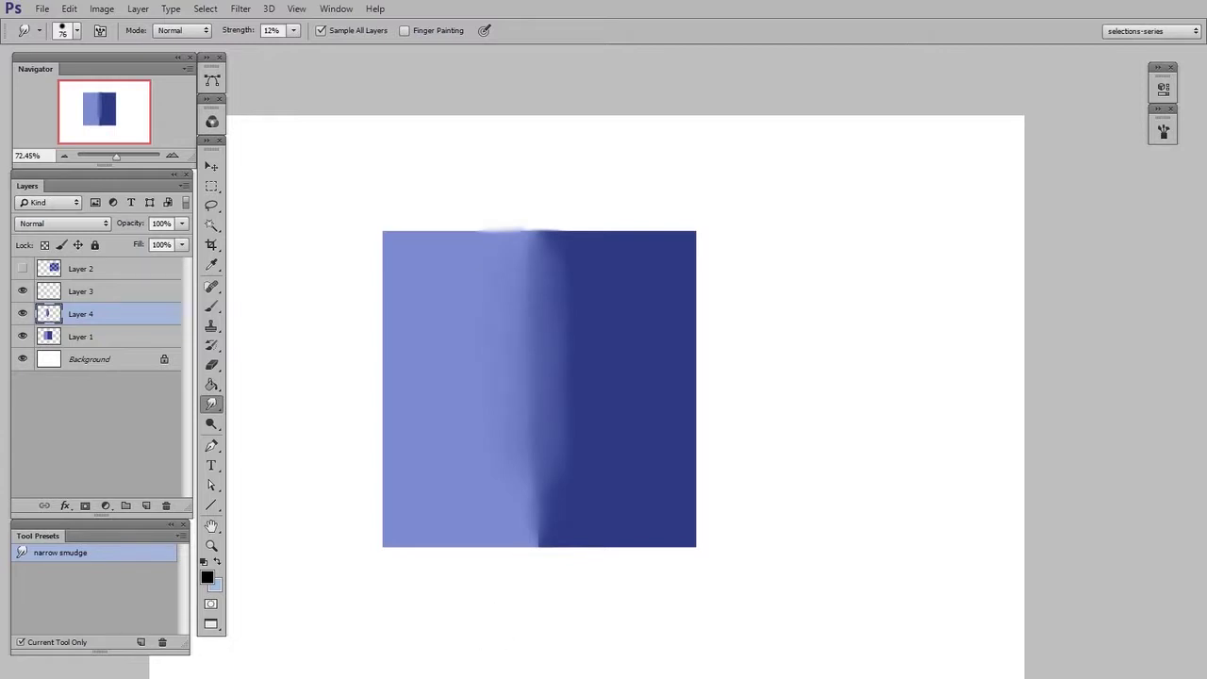
Step: Hide Layer 4 and Layer 1, show Layer 2, and move its checkerboard toward the middle of the canvas
{"action": "left_click", "coordinate": [23, 313]}
{"action": "left_click", "coordinate": [23, 336]}
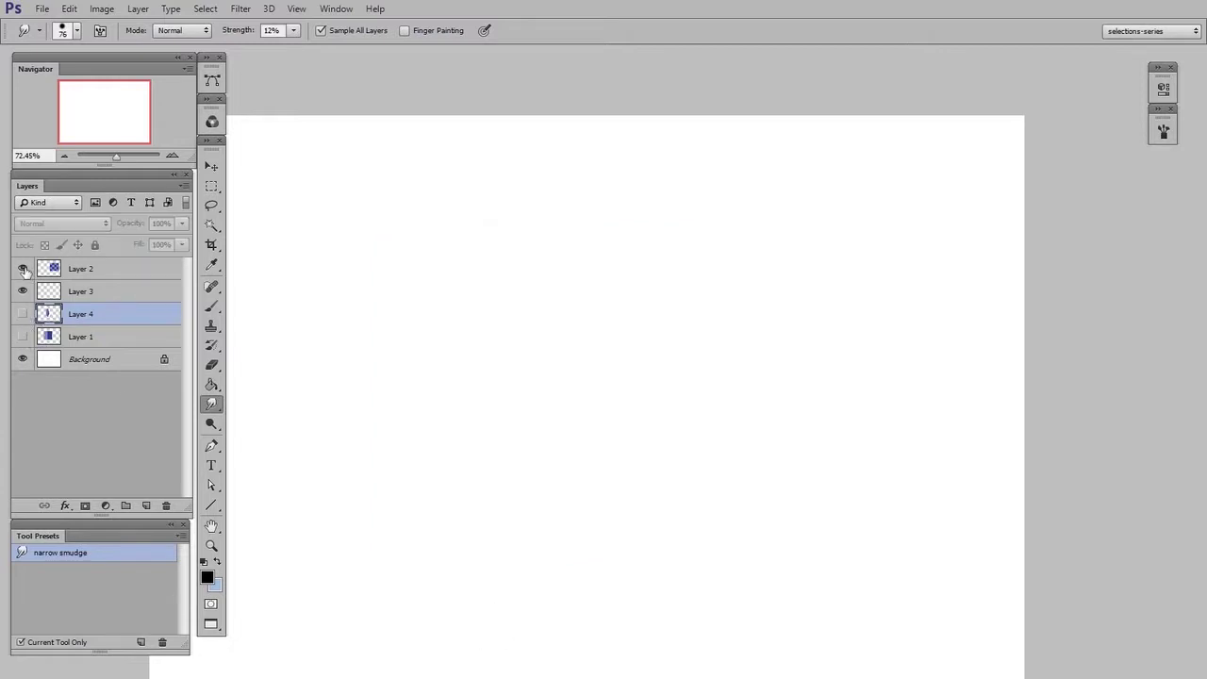
{"action": "left_click", "coordinate": [23, 268]}
{"action": "left_click", "coordinate": [94, 269]}
{"action": "left_click", "coordinate": [211, 166]}
{"action": "left_click_drag", "start_coordinate": [775, 429], "coordinate": [558, 528]}
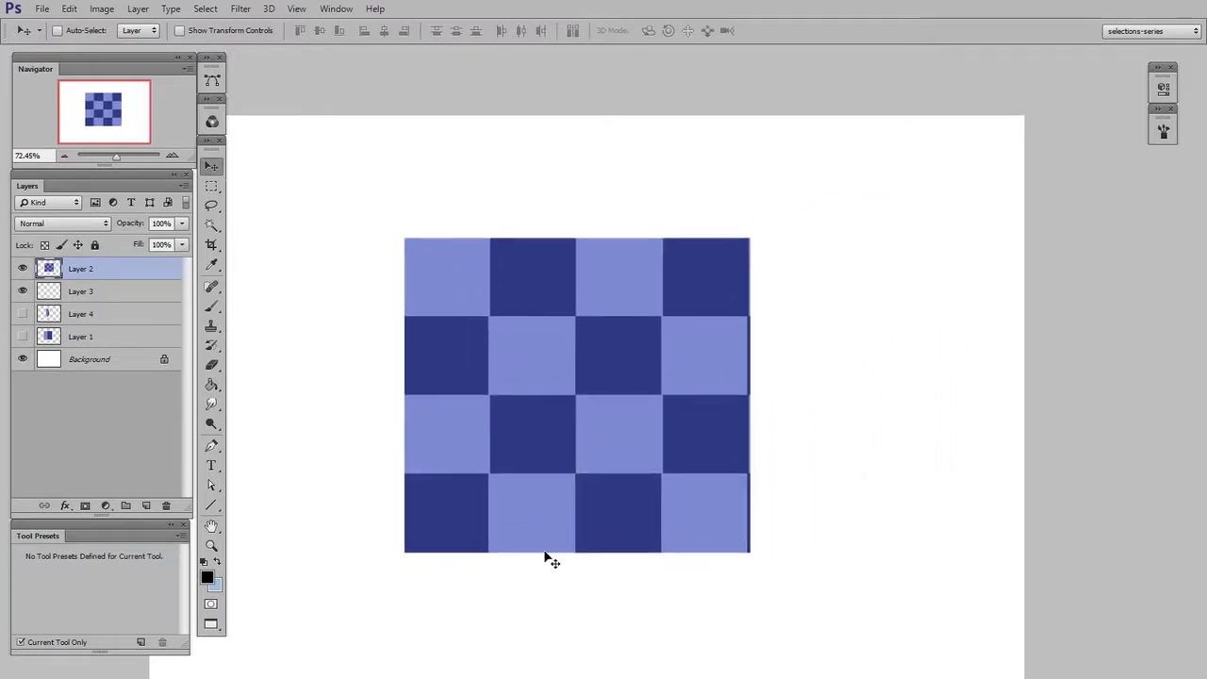
Step: Add a layer above Layer 2 and set the Smudge tool to 3% strength, 68% spacing and 60% hardness
{"action": "left_click", "coordinate": [146, 506]}
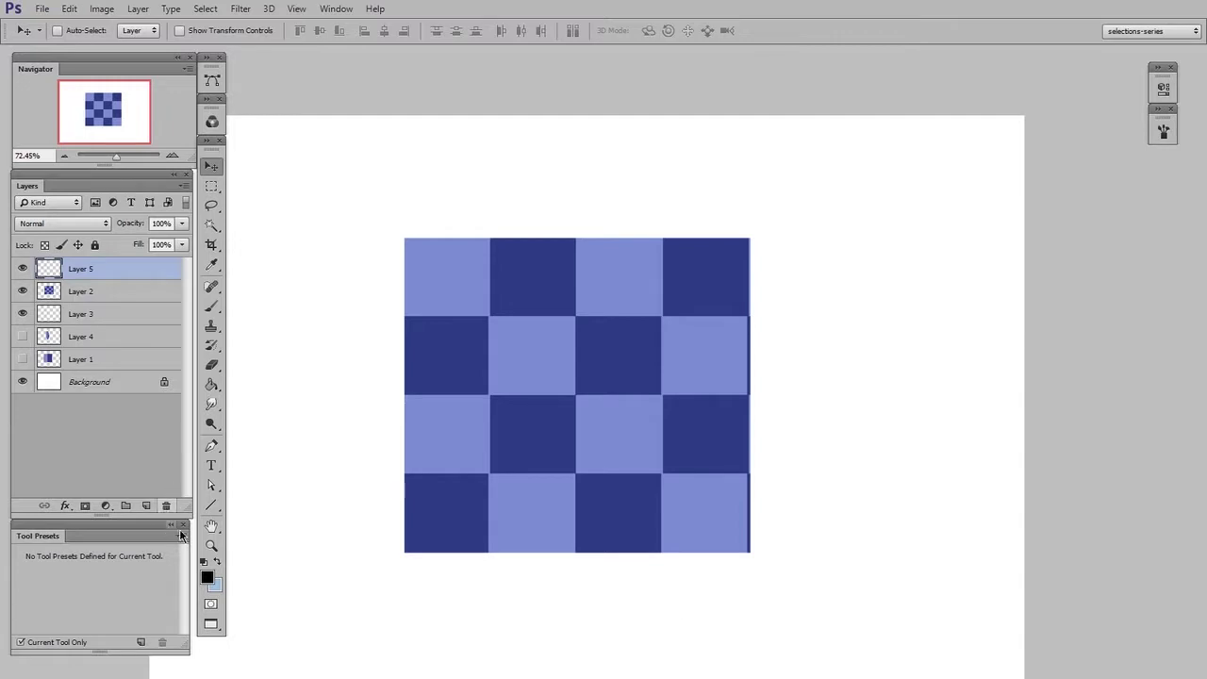
{"action": "left_click", "coordinate": [213, 404]}
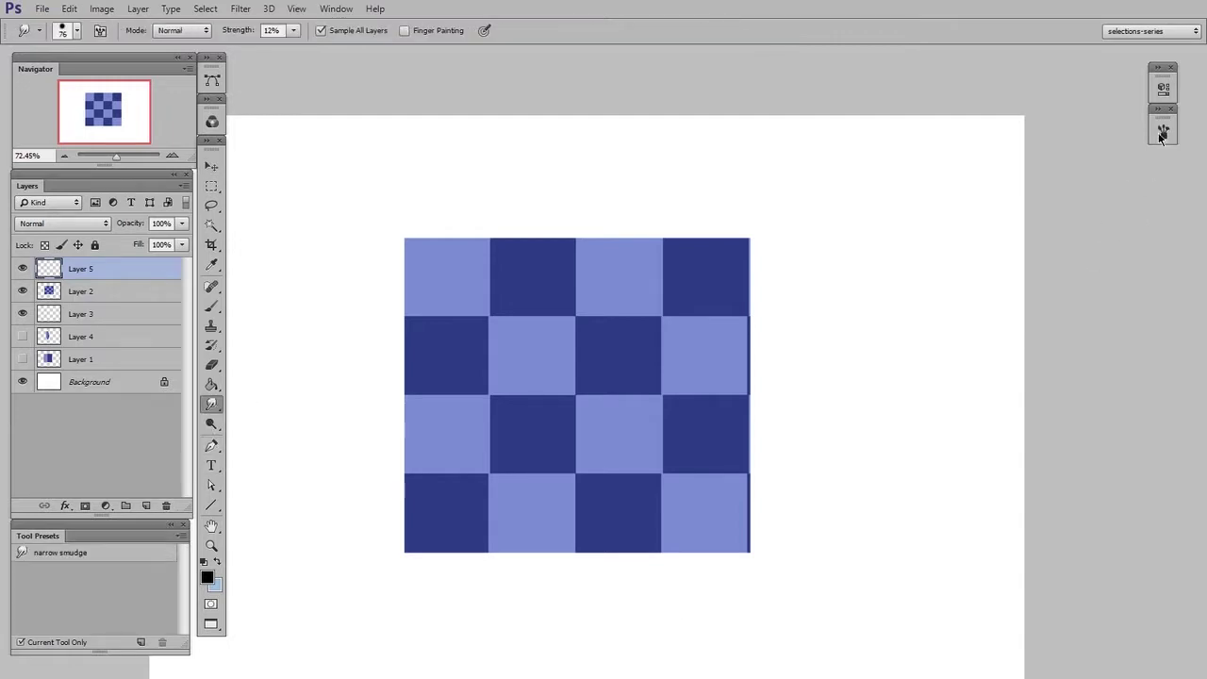
{"action": "left_click", "coordinate": [1163, 132]}
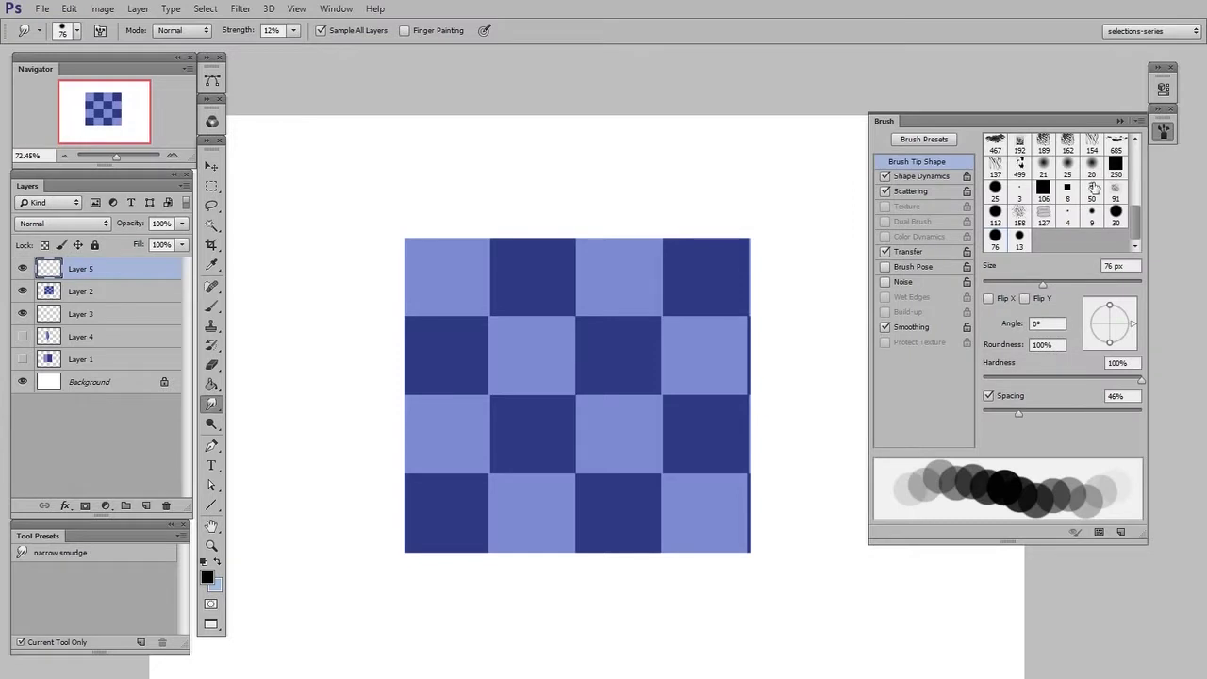
{"action": "left_click", "coordinate": [293, 30]}
{"action": "left_click_drag", "start_coordinate": [291, 48], "coordinate": [287, 47]}
{"action": "left_click_drag", "start_coordinate": [1024, 412], "coordinate": [1036, 413]}
{"action": "mouse_move", "coordinate": [1140, 379]}
{"action": "left_mouse_down"}
{"action": "mouse_move", "coordinate": [1056, 381]}
{"action": "mouse_move", "coordinate": [1079, 381]}
{"action": "left_mouse_up"}
Step: Smudge across the middle and lower squares of the checkerboard on Layer 5 with a 316 px brush
{"action": "left_click", "coordinate": [626, 431]}
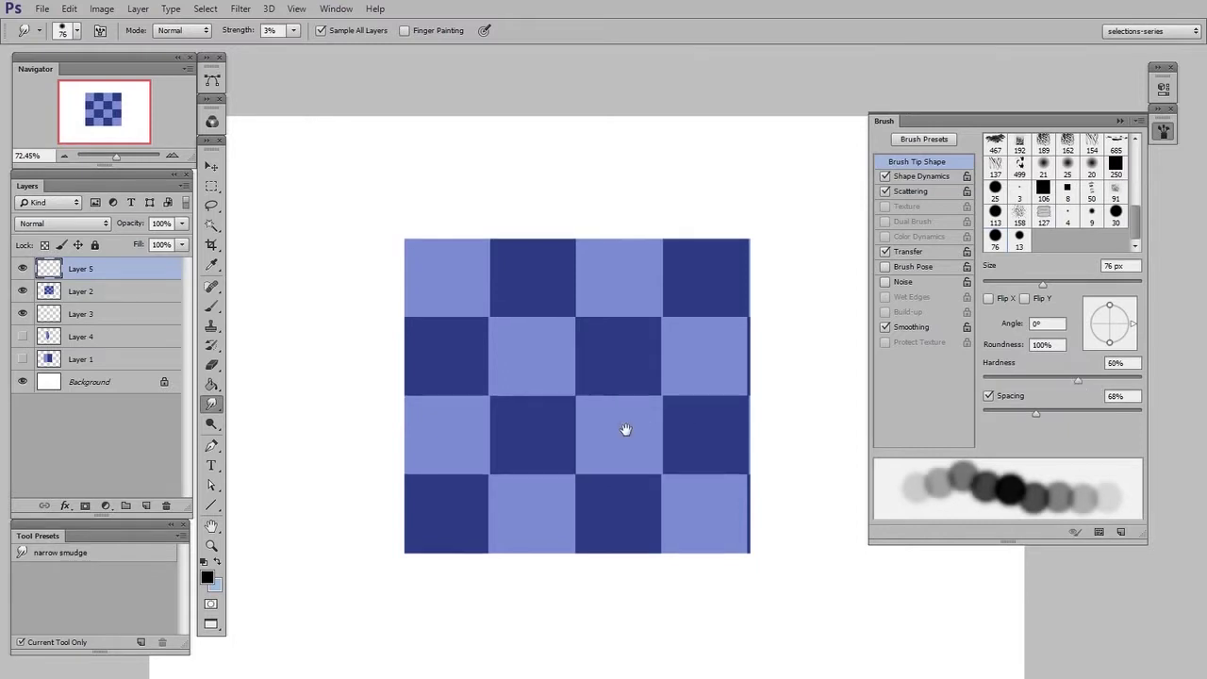
{"action": "left_click_drag", "start_coordinate": [587, 418], "coordinate": [660, 413]}
{"action": "mouse_move", "coordinate": [572, 437]}
{"action": "left_mouse_down"}
{"action": "mouse_move", "coordinate": [541, 431]}
{"action": "mouse_move", "coordinate": [615, 363]}
{"action": "mouse_move", "coordinate": [500, 384]}
{"action": "mouse_move", "coordinate": [422, 563]}
{"action": "left_mouse_up"}
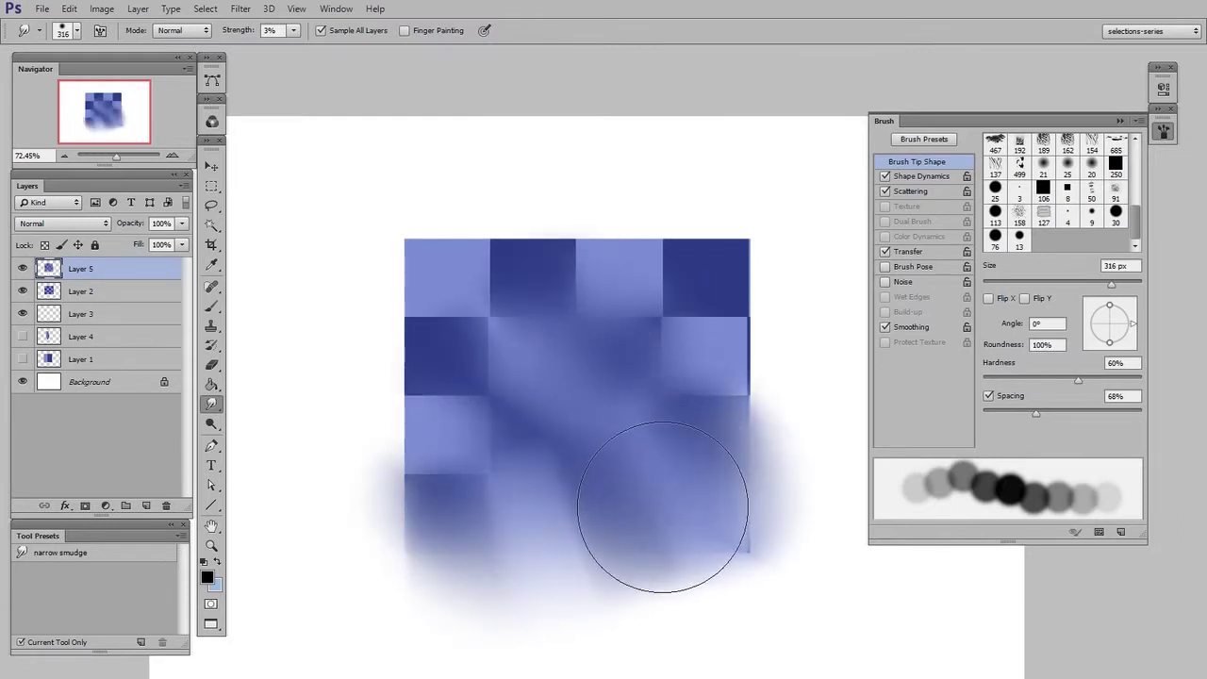
Step: Set the Smudge brush to 100% hardness, 117% spacing, 224 px and 2% strength while blending across the checkerboard
{"action": "mouse_move", "coordinate": [1074, 379]}
{"action": "left_mouse_down"}
{"action": "mouse_move", "coordinate": [1034, 385]}
{"action": "mouse_move", "coordinate": [1154, 386]}
{"action": "left_mouse_up"}
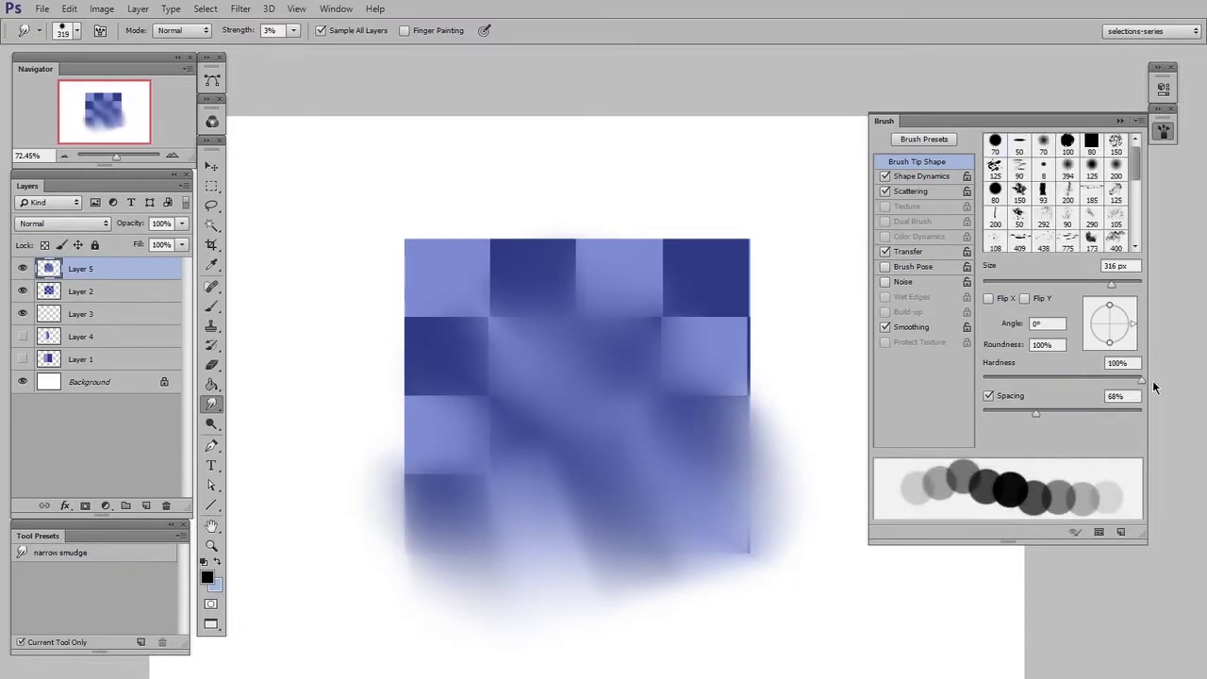
{"action": "left_click_drag", "start_coordinate": [531, 365], "coordinate": [485, 379]}
{"action": "mouse_move", "coordinate": [497, 294]}
{"action": "left_mouse_down"}
{"action": "mouse_move", "coordinate": [431, 250]}
{"action": "mouse_move", "coordinate": [538, 317]}
{"action": "mouse_move", "coordinate": [727, 378]}
{"action": "mouse_move", "coordinate": [741, 450]}
{"action": "mouse_move", "coordinate": [754, 447]}
{"action": "left_mouse_up"}
{"action": "left_click_drag", "start_coordinate": [423, 458], "coordinate": [458, 489]}
{"action": "key", "text": "z"}
{"action": "left_click_drag", "start_coordinate": [695, 428], "coordinate": [727, 420]}
{"action": "left_click_drag", "start_coordinate": [645, 401], "coordinate": [700, 428]}
{"action": "mouse_move", "coordinate": [523, 296]}
{"action": "left_mouse_down"}
{"action": "mouse_move", "coordinate": [482, 290]}
{"action": "mouse_move", "coordinate": [423, 383]}
{"action": "mouse_move", "coordinate": [403, 342]}
{"action": "left_mouse_up"}
{"action": "mouse_move", "coordinate": [679, 273]}
{"action": "left_mouse_down"}
{"action": "mouse_move", "coordinate": [778, 283]}
{"action": "mouse_move", "coordinate": [620, 391]}
{"action": "mouse_move", "coordinate": [526, 383]}
{"action": "mouse_move", "coordinate": [725, 506]}
{"action": "mouse_move", "coordinate": [719, 401]}
{"action": "left_mouse_up"}
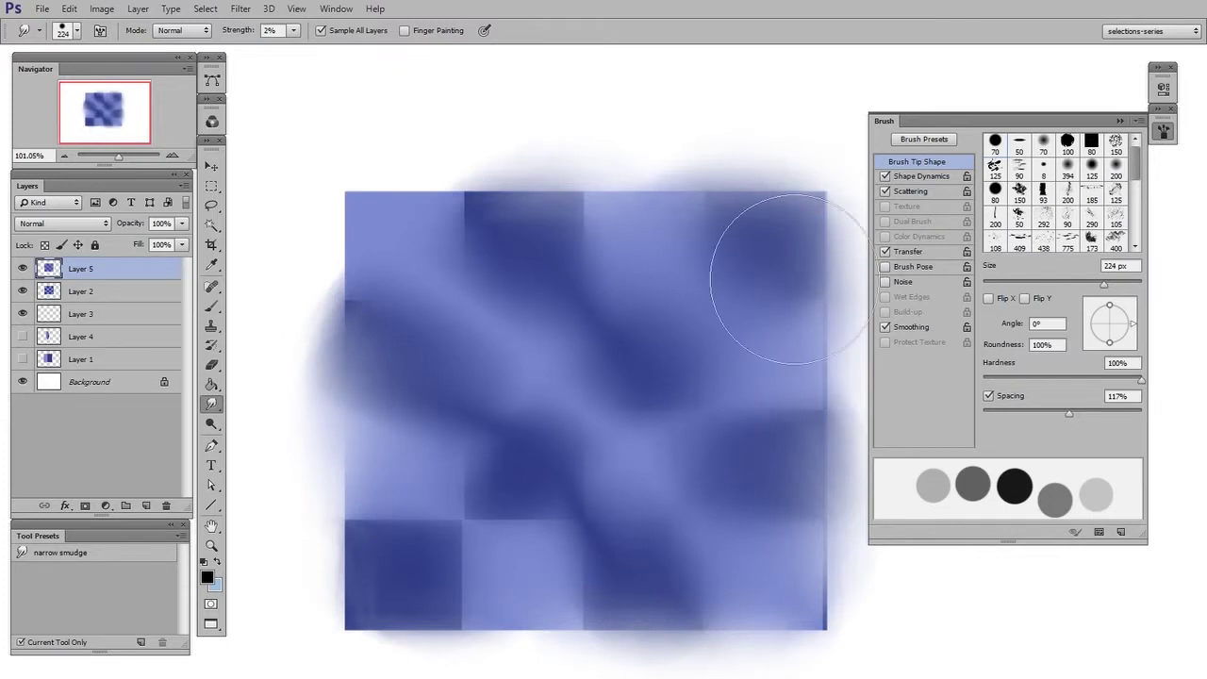
Step: Save the current Smudge settings as a tool preset named "soft smudge" and close the brush settings
{"action": "left_click", "coordinate": [142, 643]}
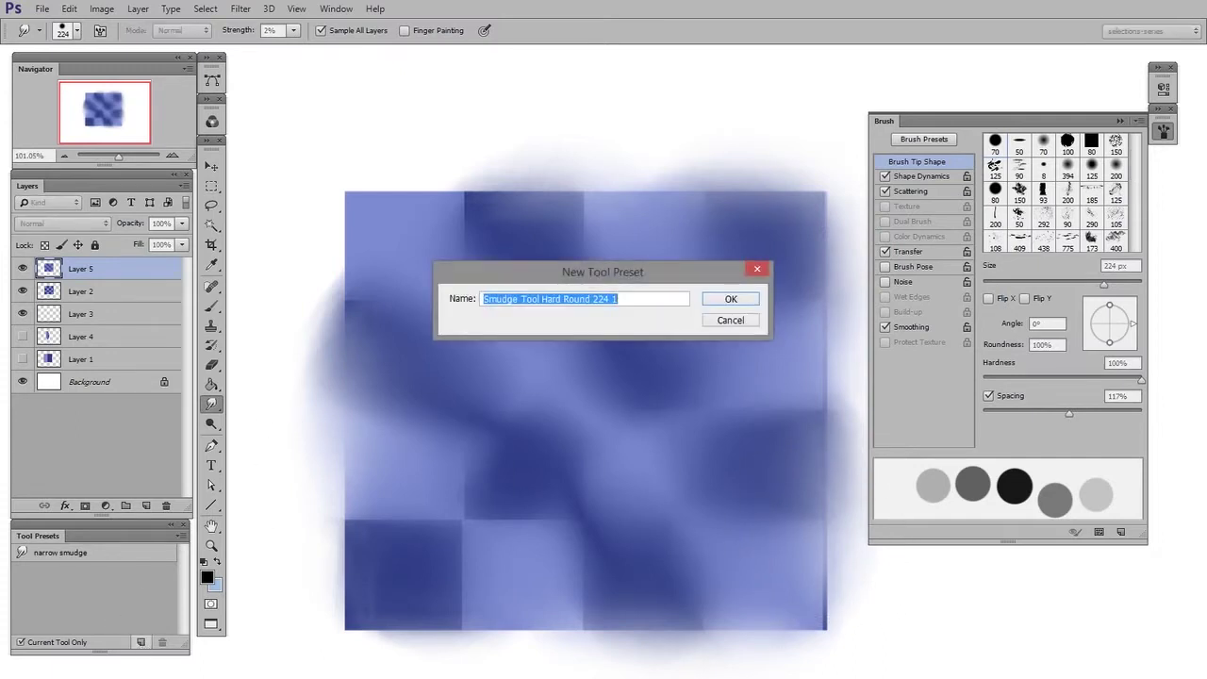
{"action": "type", "text": "soft smudge"}
{"action": "key", "text": "Return"}
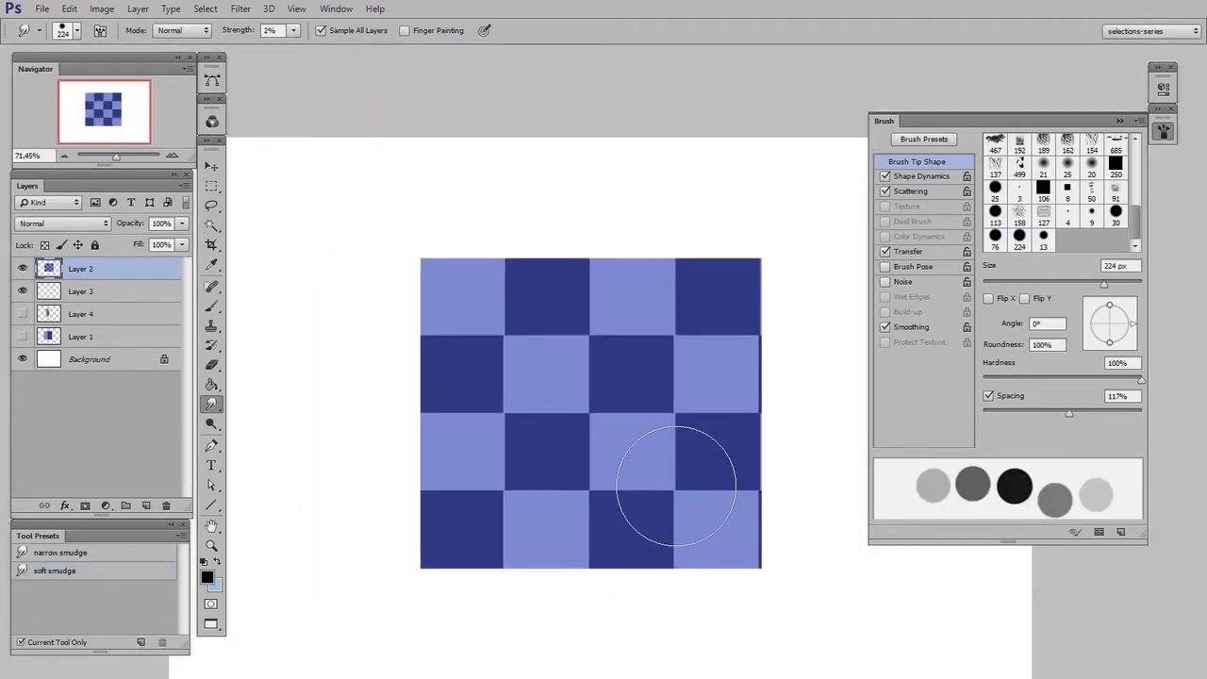
{"action": "left_click", "coordinate": [1168, 135]}
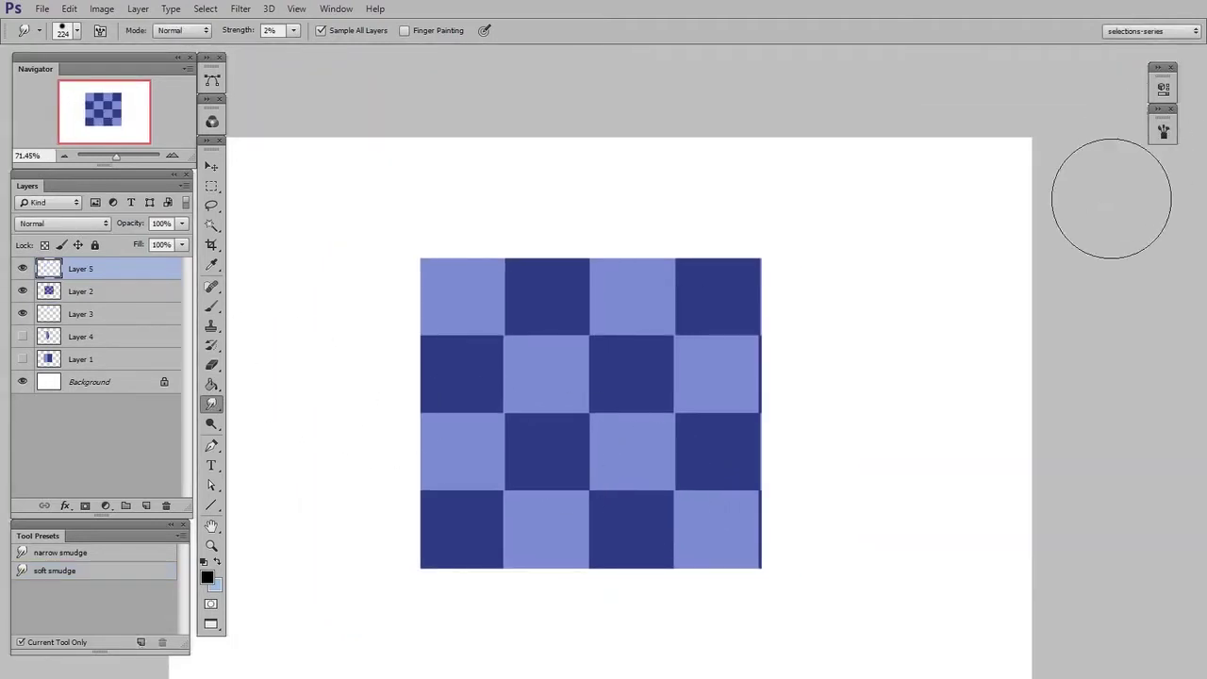
Step: On Layer 5, blend the checkerboard's upper-right squares with the soft smudge preset and its lower-left squares with the narrow smudge preset
{"action": "mouse_move", "coordinate": [566, 293]}
{"action": "left_mouse_down"}
{"action": "mouse_move", "coordinate": [722, 270]}
{"action": "mouse_move", "coordinate": [755, 325]}
{"action": "left_mouse_up"}
{"action": "left_click", "coordinate": [88, 553]}
{"action": "mouse_move", "coordinate": [506, 488]}
{"action": "left_mouse_down"}
{"action": "mouse_move", "coordinate": [512, 579]}
{"action": "mouse_move", "coordinate": [475, 399]}
{"action": "mouse_move", "coordinate": [426, 438]}
{"action": "left_mouse_up"}
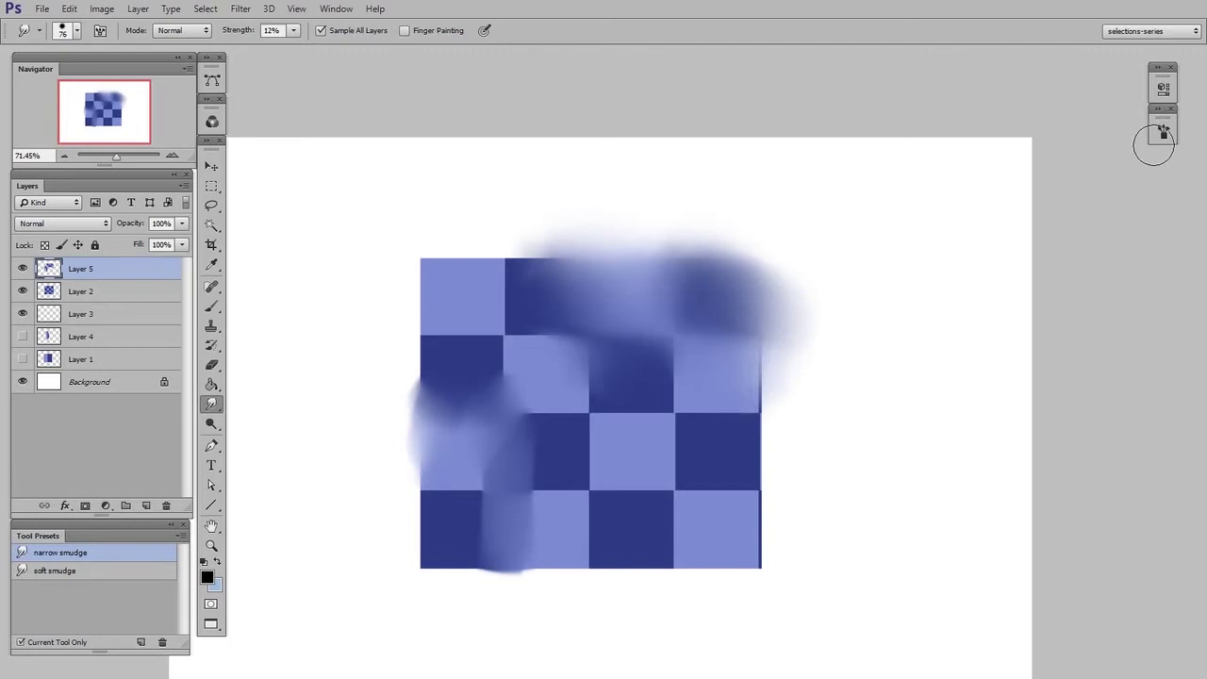
{"action": "left_click", "coordinate": [1163, 132]}
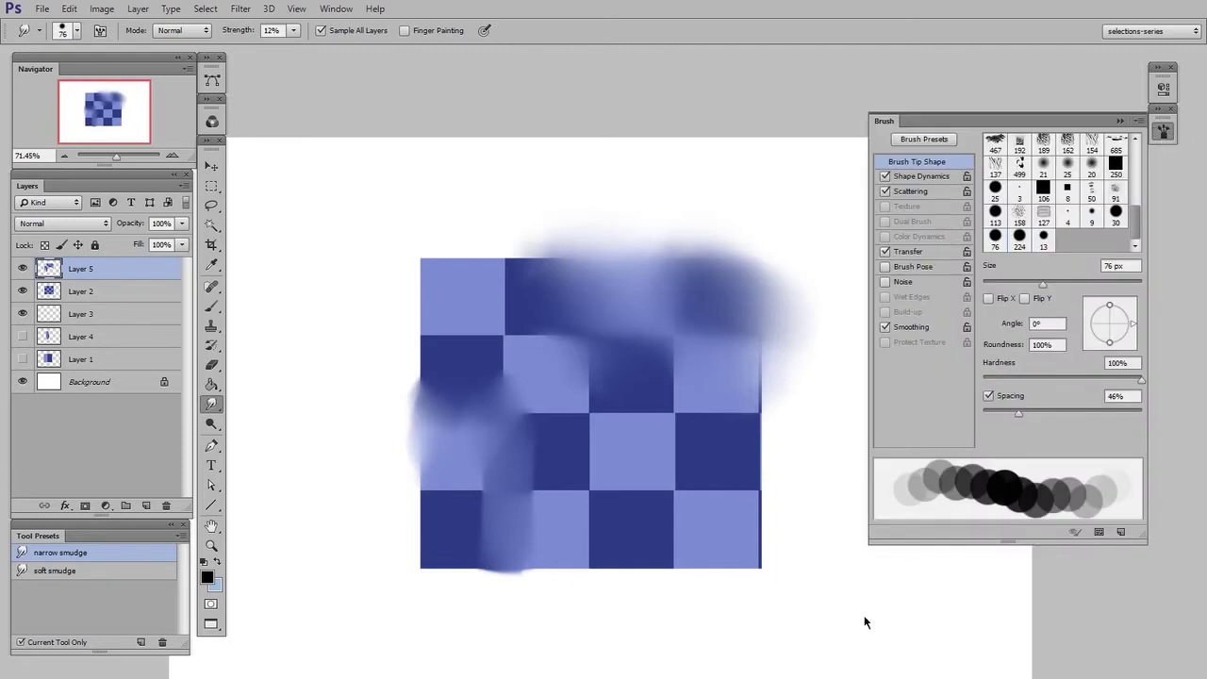
{"action": "left_click", "coordinate": [1163, 132]}
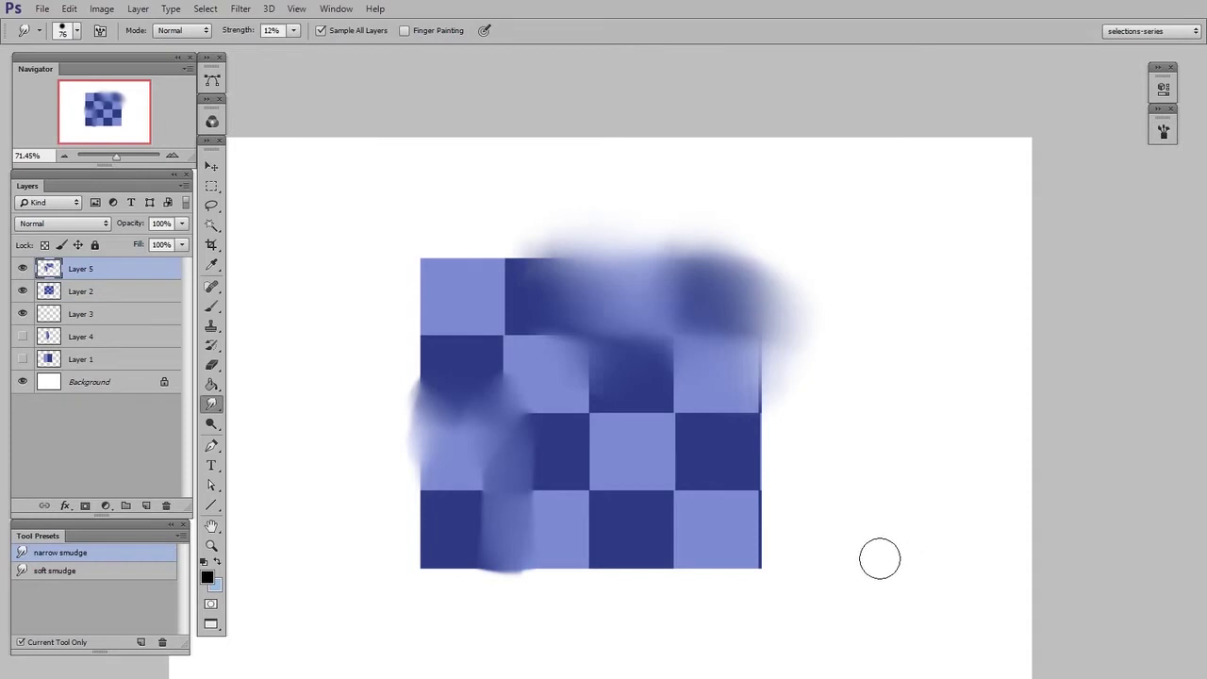